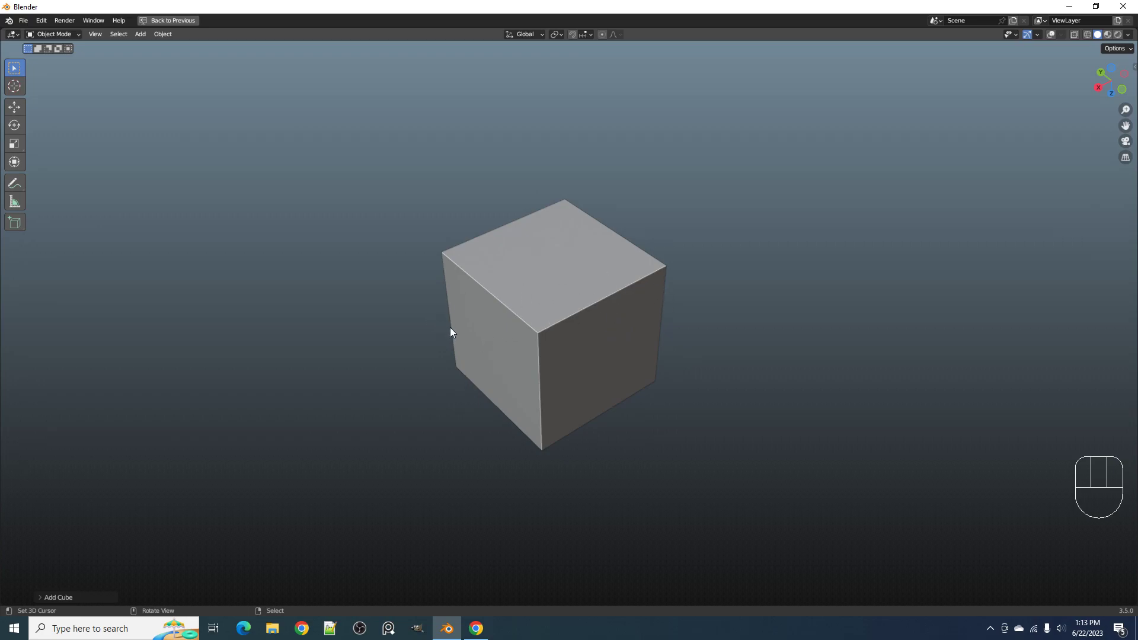
Stretch the cube's mesh along the Y axis into a long rectangular block in Edit Mode
scroll(474, 336, down, 5)
key(Tab)
middle_drag(602, 364, 676, 349)
key(shift+alt+z)
scroll(645, 284, up, 3)
shift+middle_drag(715, 275, 602, 370)
key(s)
middle_drag(607, 350, 676, 338)
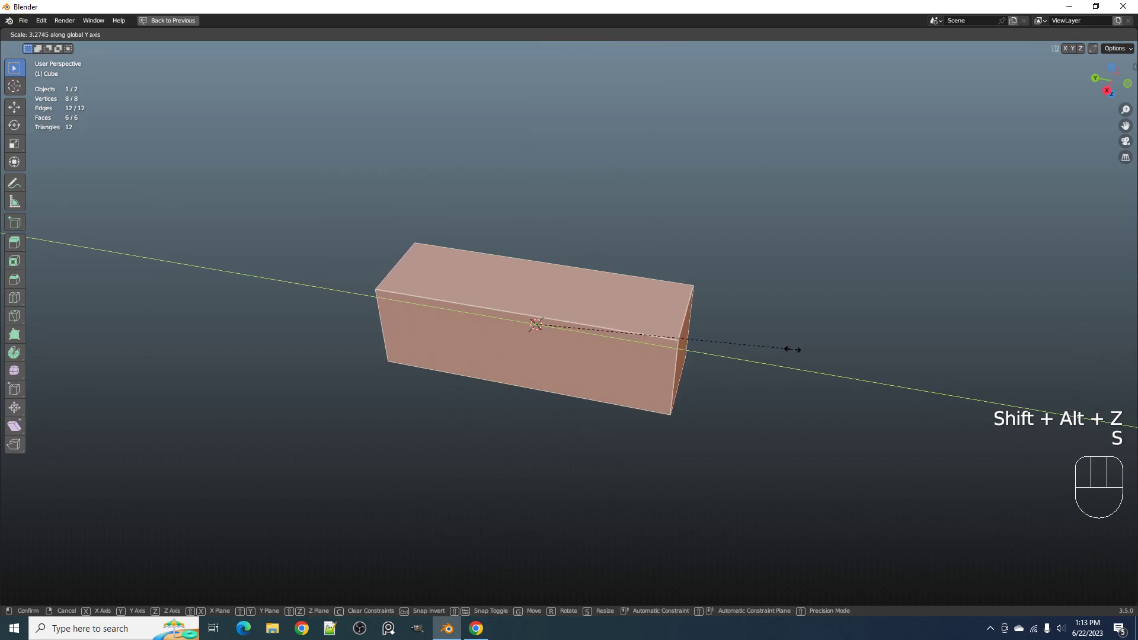
click(738, 358)
middle_drag(721, 373, 685, 370)
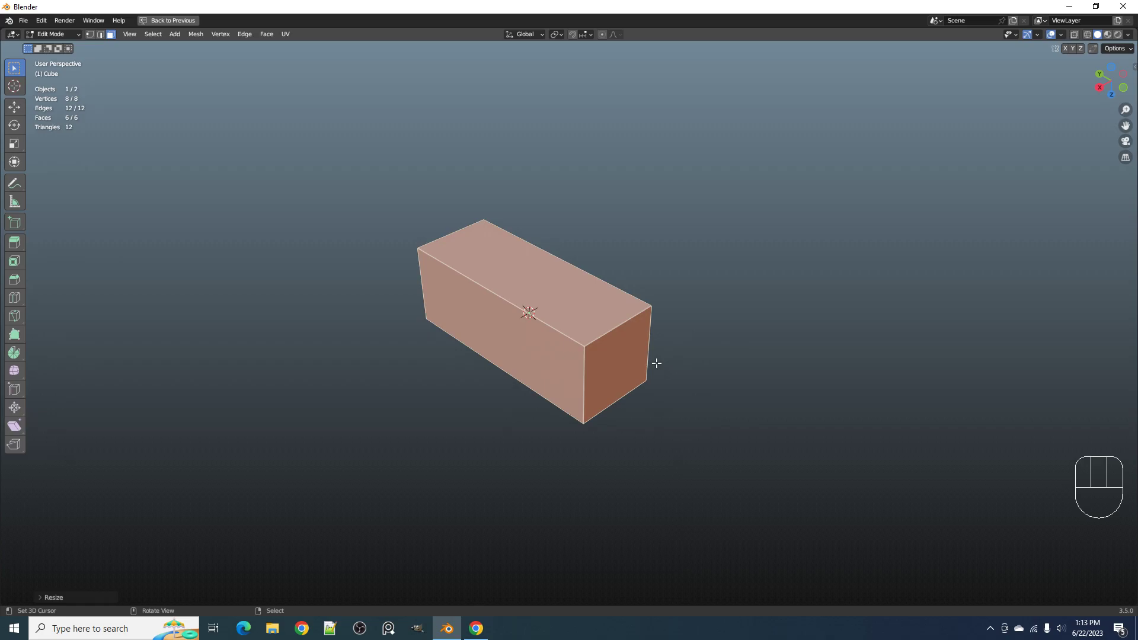
Adjust the block's height along Z and slightly narrow its width along X
scroll(652, 348, down, 2)
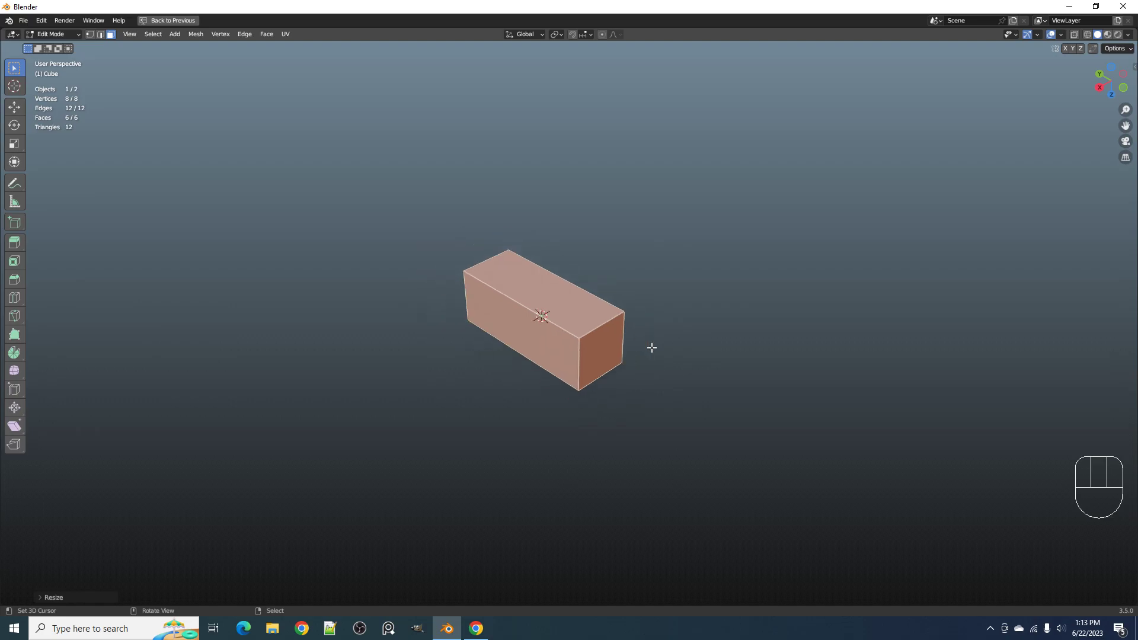
mouse_move(650, 362)
middle_down()
mouse_move(655, 267)
mouse_move(649, 349)
middle_up()
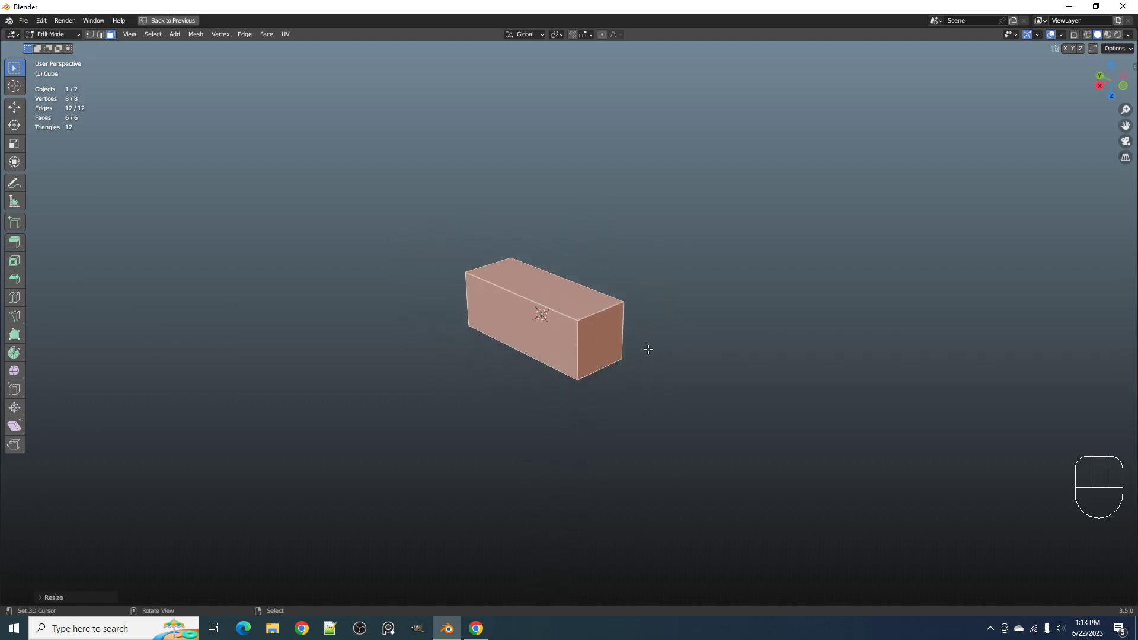
key(s)
key(z)
click(691, 315)
key(s)
key(z)
click(703, 318)
middle_drag(704, 318, 681, 313)
key(s)
key(x)
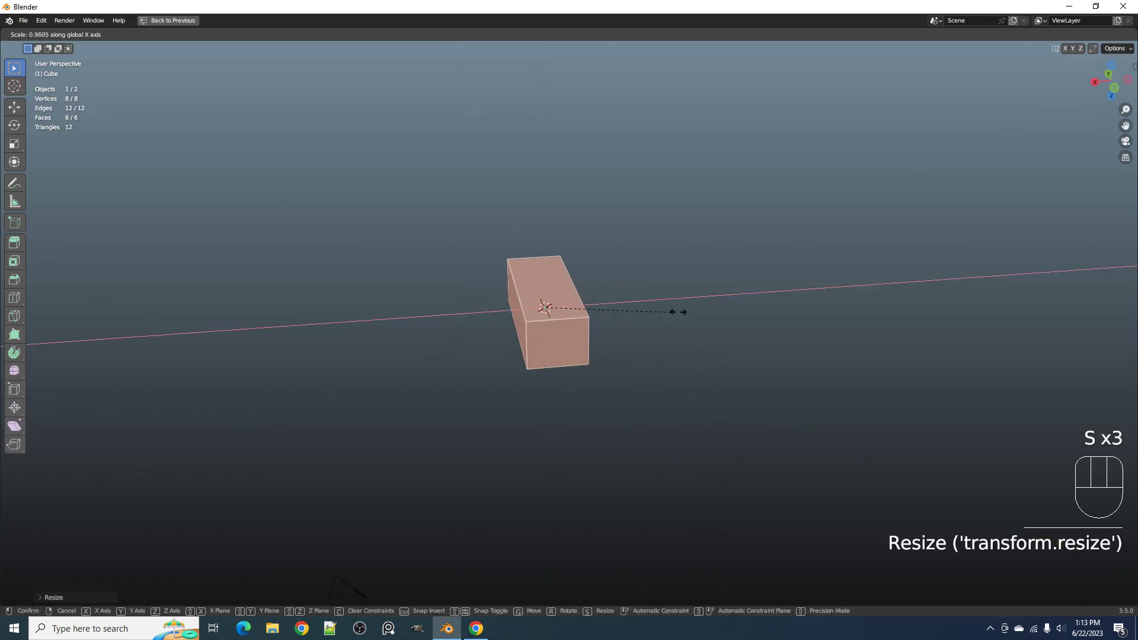
click(664, 320)
middle_drag(660, 325, 532, 305)
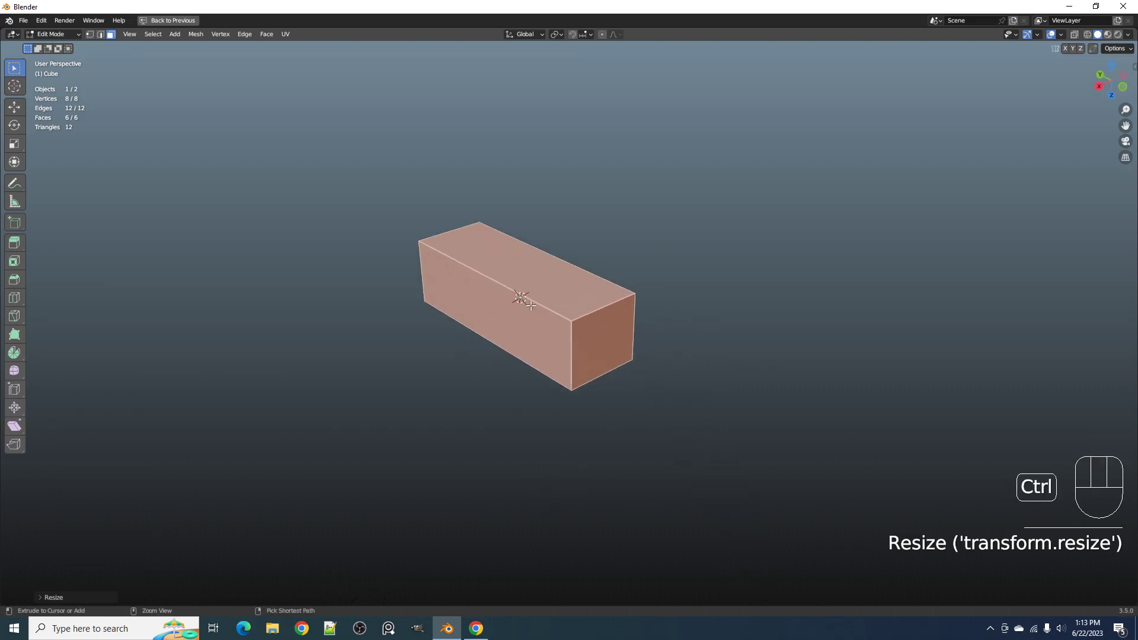
Add a centred lengthwise loop cut over the block and bevel it into two edges bounding a wide middle strip
key(ctrl+r)
click(610, 317)
middle_drag(609, 317, 665, 343)
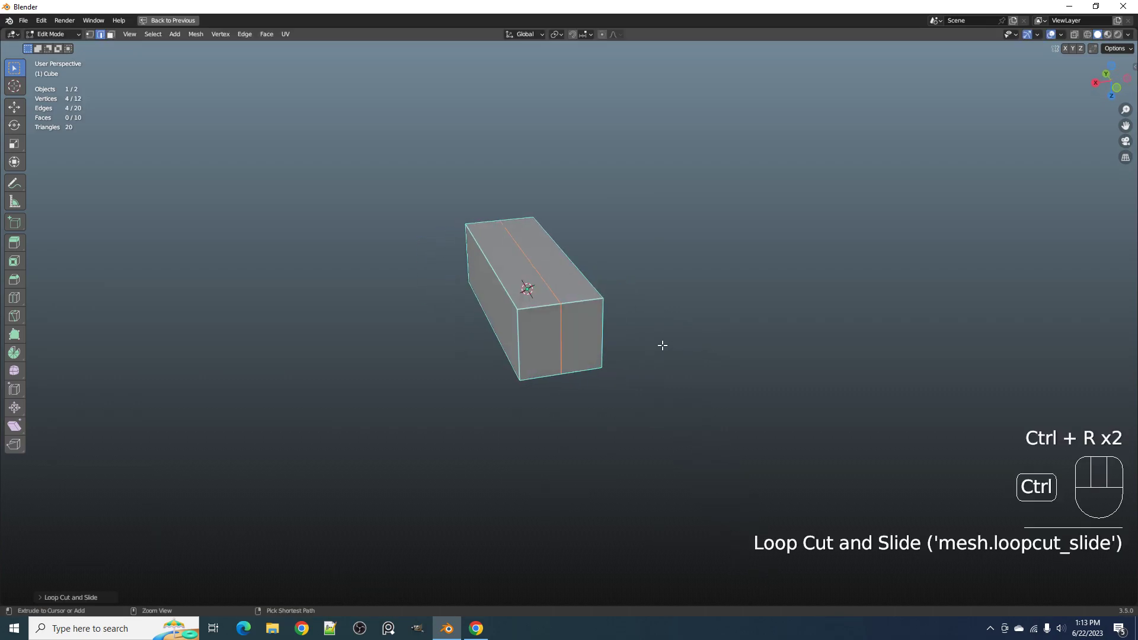
key(ctrl+b)
click(686, 335)
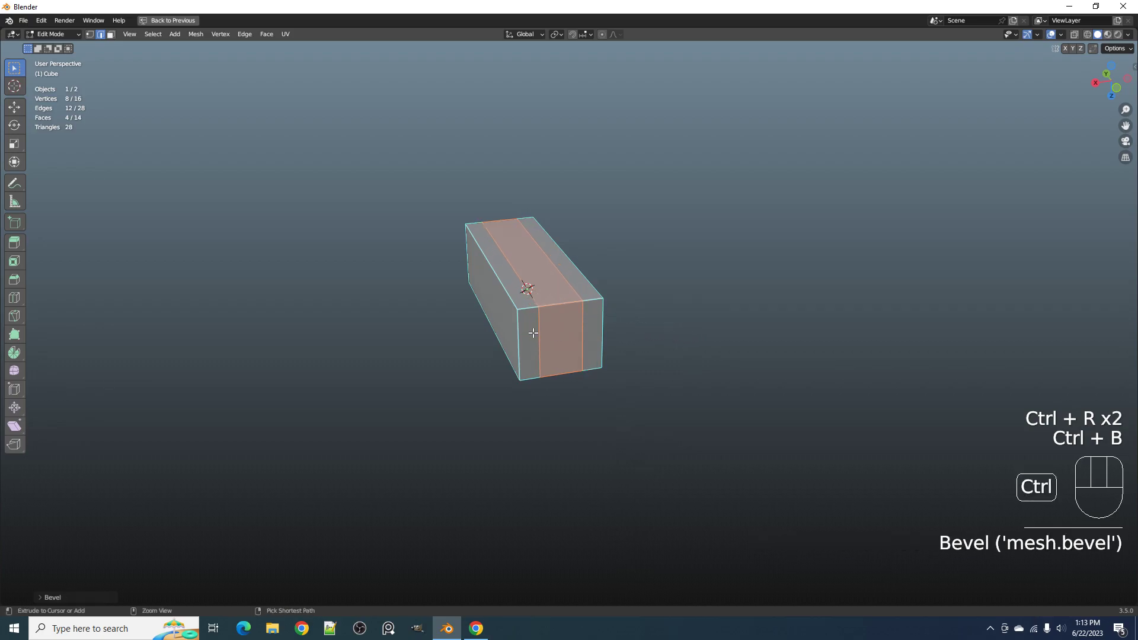
Add a horizontal loop cut around the block and extrude the lower centre face of its front end outward as a cab
key(ctrl+r)
click(534, 327)
click(534, 327)
key(3)
click(572, 347)
key(e)
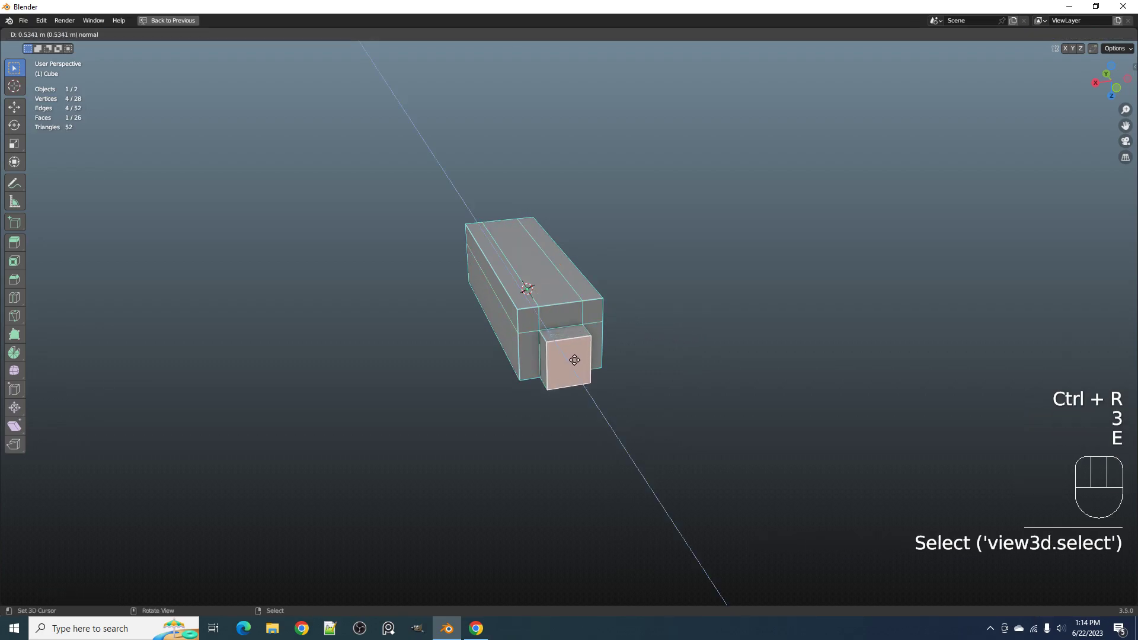
click(579, 370)
key(Tab)
middle_drag(605, 357, 615, 336)
key(Tab)
Add a crosswise loop cut through the middle of the body and move it toward the rear
scroll(614, 336, up, 4)
middle_drag(500, 325, 605, 321)
key(ctrl+r)
click(636, 278)
click(636, 278)
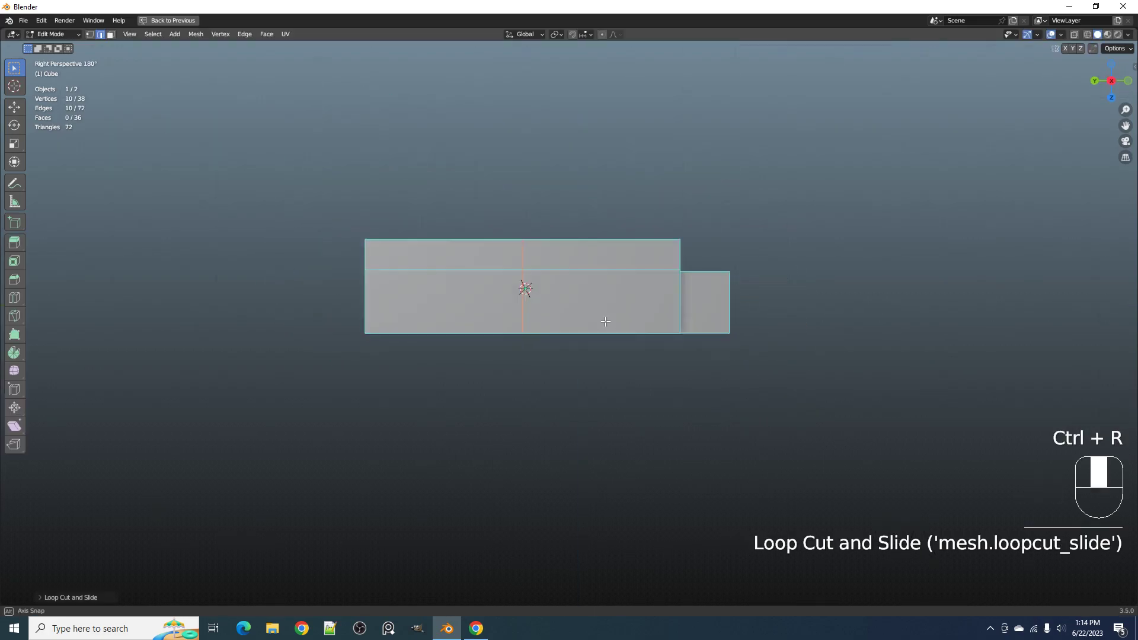
key(g)
click(521, 321)
Bevel the rear crosswise loop into two loops bounding a wide section, and slide them into place along the body
key(ctrl+b)
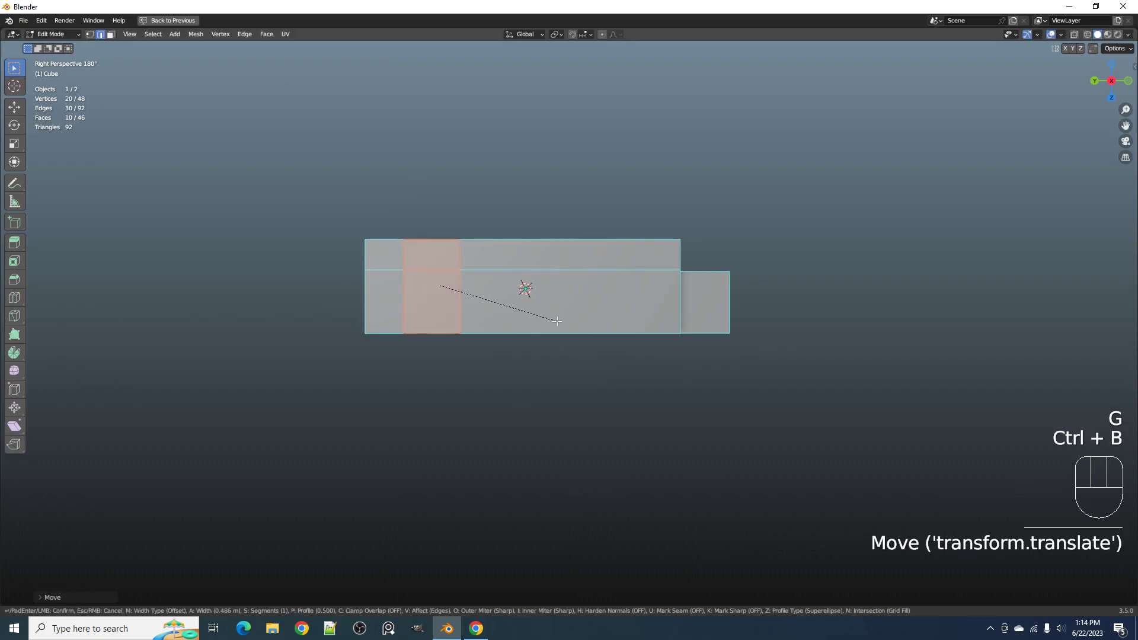
click(584, 321)
key(g)
right_click(589, 319)
key(g)
key(g)
click(523, 285)
Try to extrude the centre face of the rear section downward from the body's underside
middle_drag(523, 285, 481, 293)
key(3)
click(479, 309)
key(e)
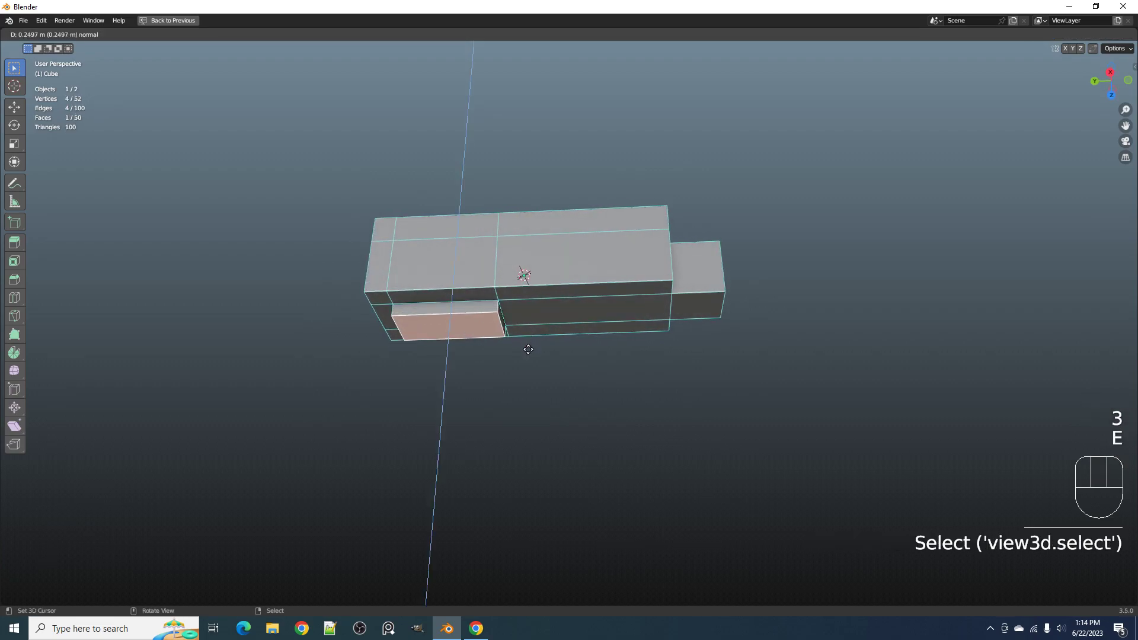
click(528, 349)
key(ctrl+z)
Add one crosswise loop cut near the front of the body and another across the cab
key(ctrl+r)
key(ctrl+r)
click(616, 305)
Extrude the centre underside faces of the rear section and the front section under body and cab downward as undercarriage blocks
key(3)
right_click(668, 305)
shift+click(684, 309)
shift+click(456, 316)
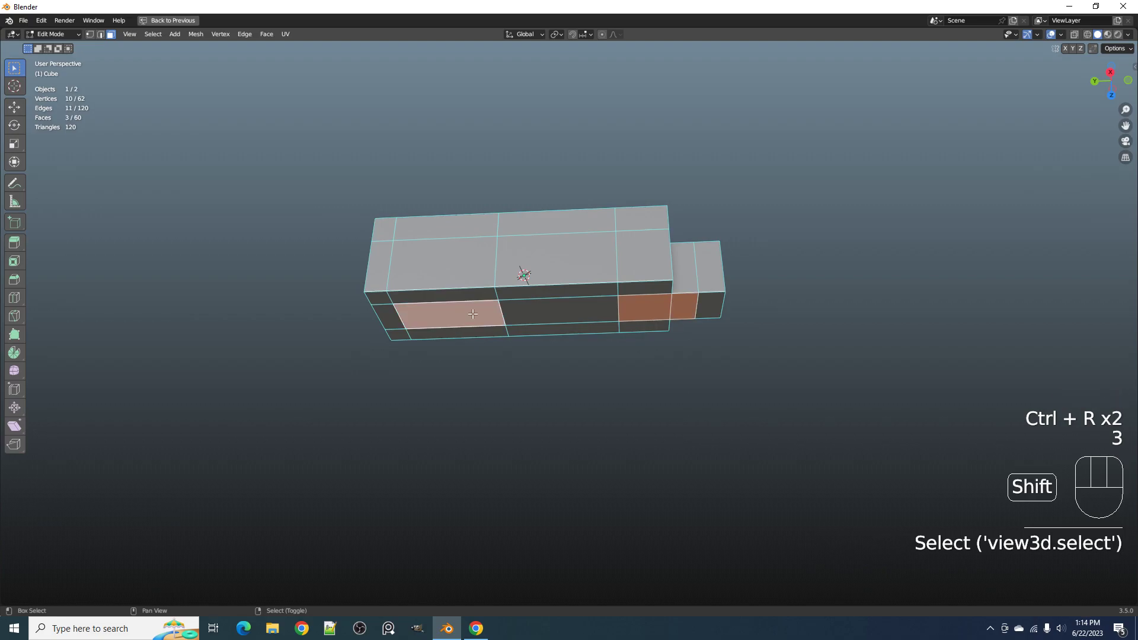
key(e)
click(587, 337)
Taper the rear undercarriage block by scaling down its bottom face along the Y axis
alt+middle_drag(711, 325, 670, 340)
click(450, 327)
key(s)
key(y)
click(634, 335)
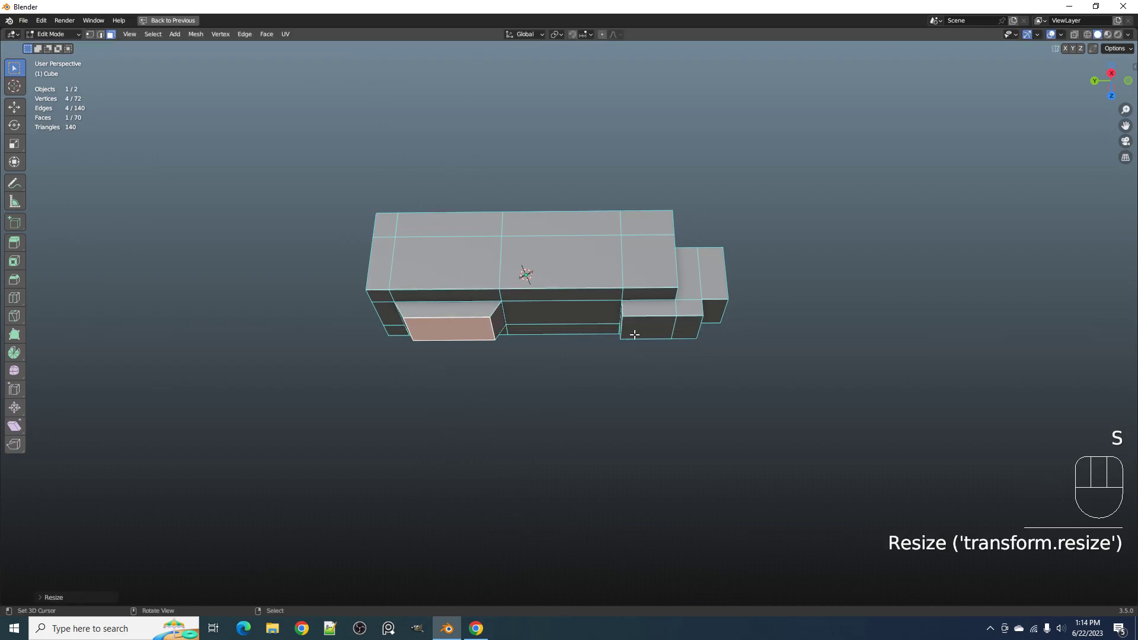
Taper the front undercarriage block by scaling down its two bottom faces along Y, and return to Object Mode
click(636, 333)
shift+click(685, 328)
key(s)
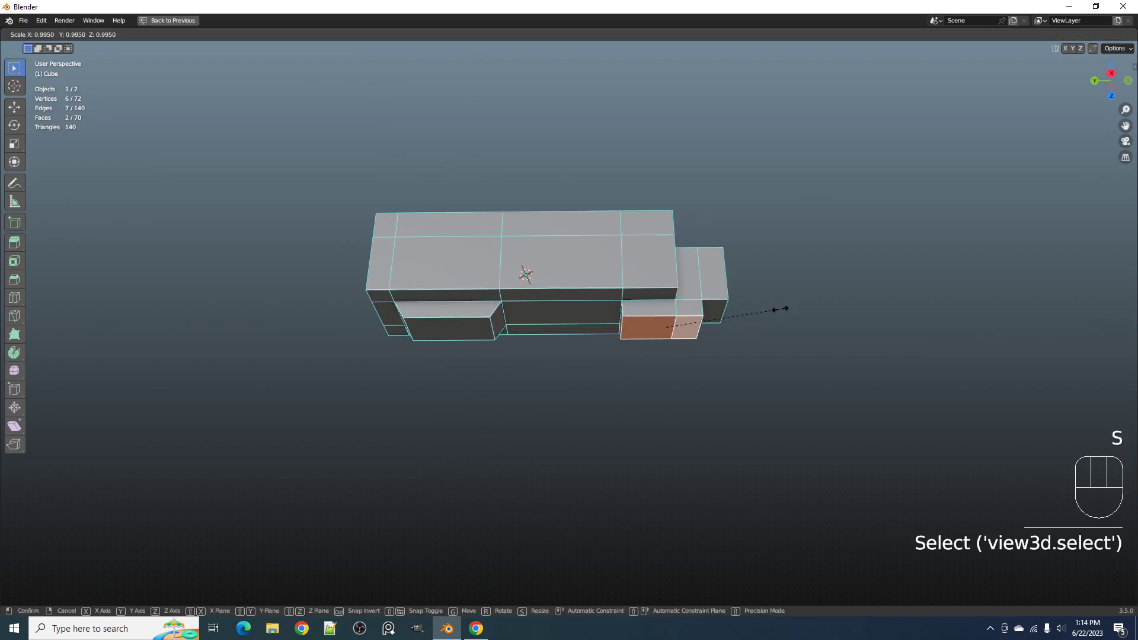
key(s)
key(y)
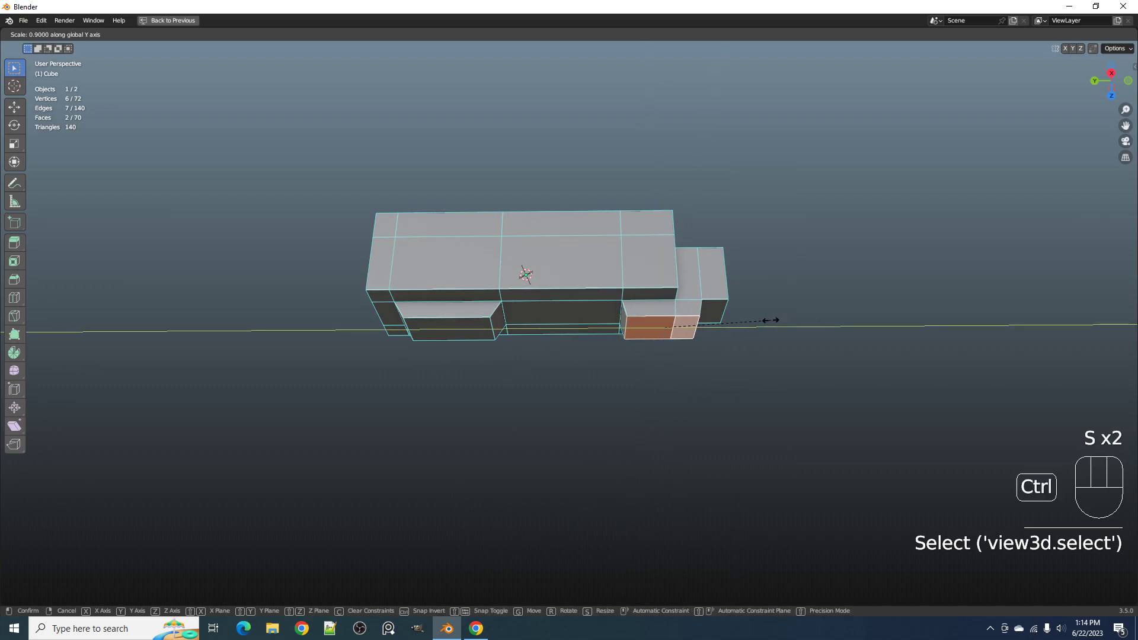
click(729, 315)
middle_drag(728, 314, 708, 343)
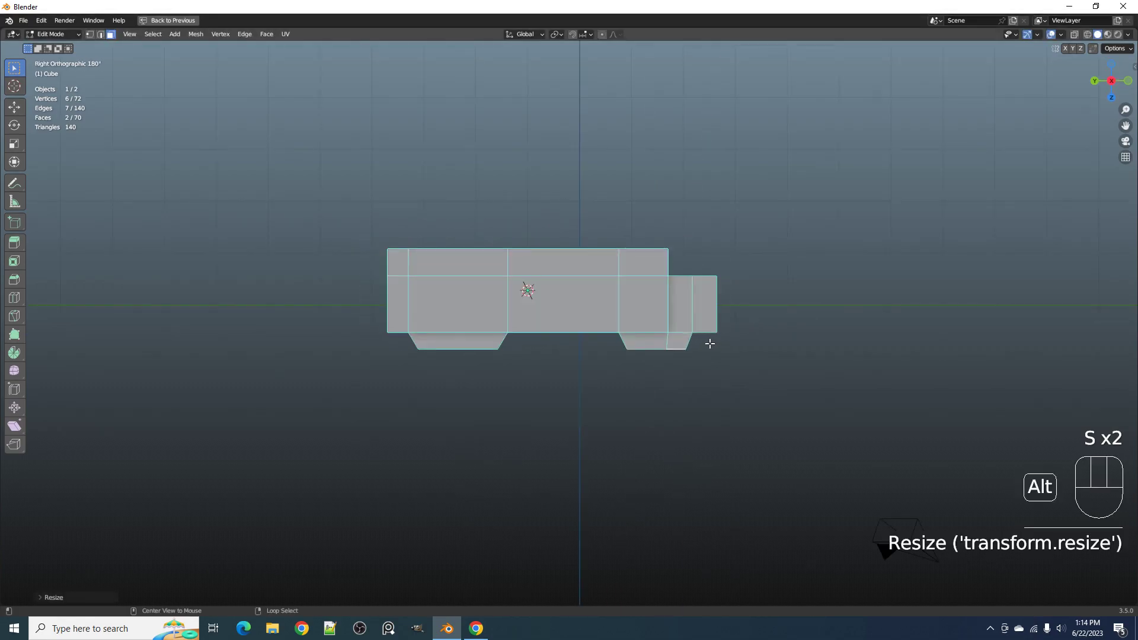
key(alt+a)
key(Tab)
Draw a 32-segment circle with Draw Faces at the rear undercarriage block in the right orthographic view
scroll(634, 325, down, 3)
scroll(634, 325, up, 2)
middle_drag(644, 317, 580, 318)
click(579, 317)
key(Tab)
key(Tab)
scroll(601, 290, up, 6)
key(ctrl+shift+x)
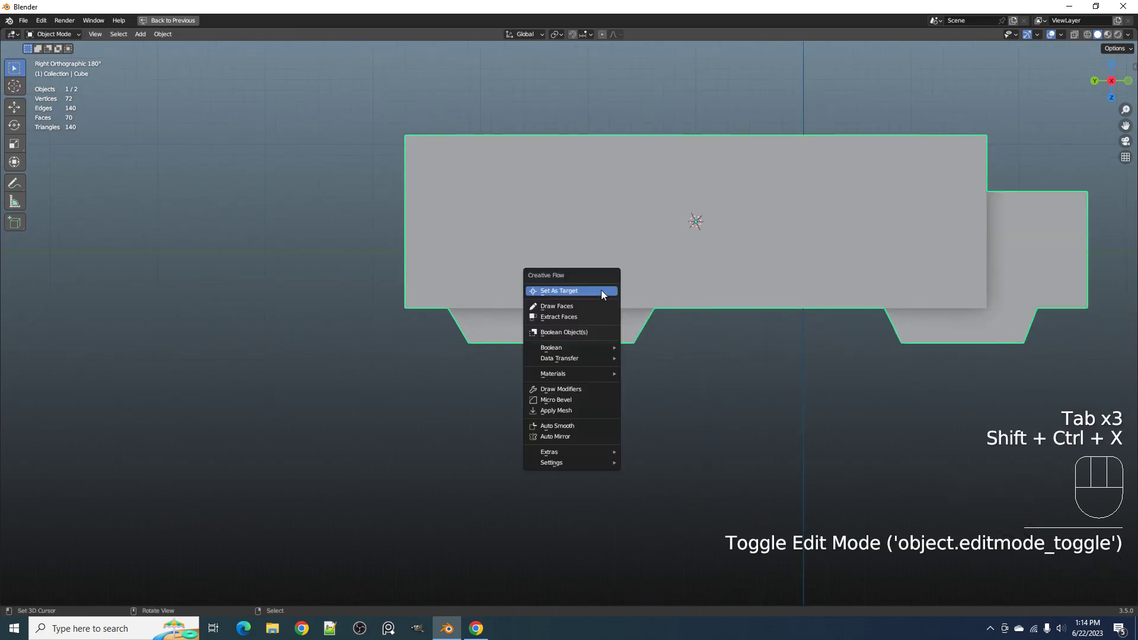
click(584, 306)
mouse_move(584, 305)
middle_down()
mouse_move(534, 325)
mouse_move(532, 315)
middle_up()
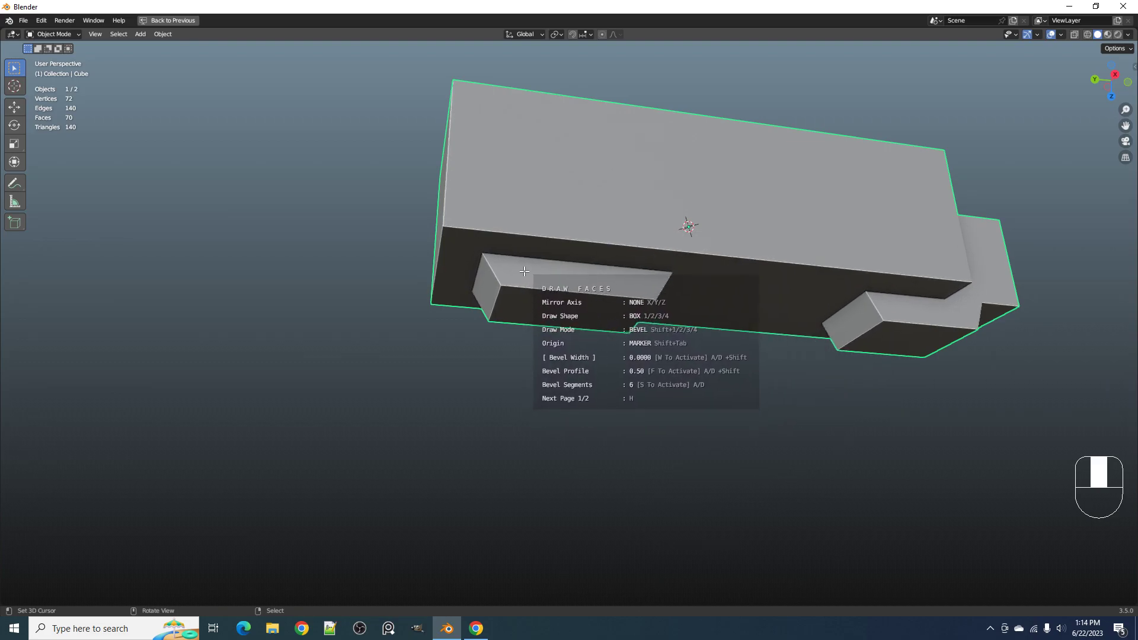
mouse_move(525, 271)
alt+middle_down()
mouse_move(658, 269)
mouse_move(536, 359)
alt+middle_up()
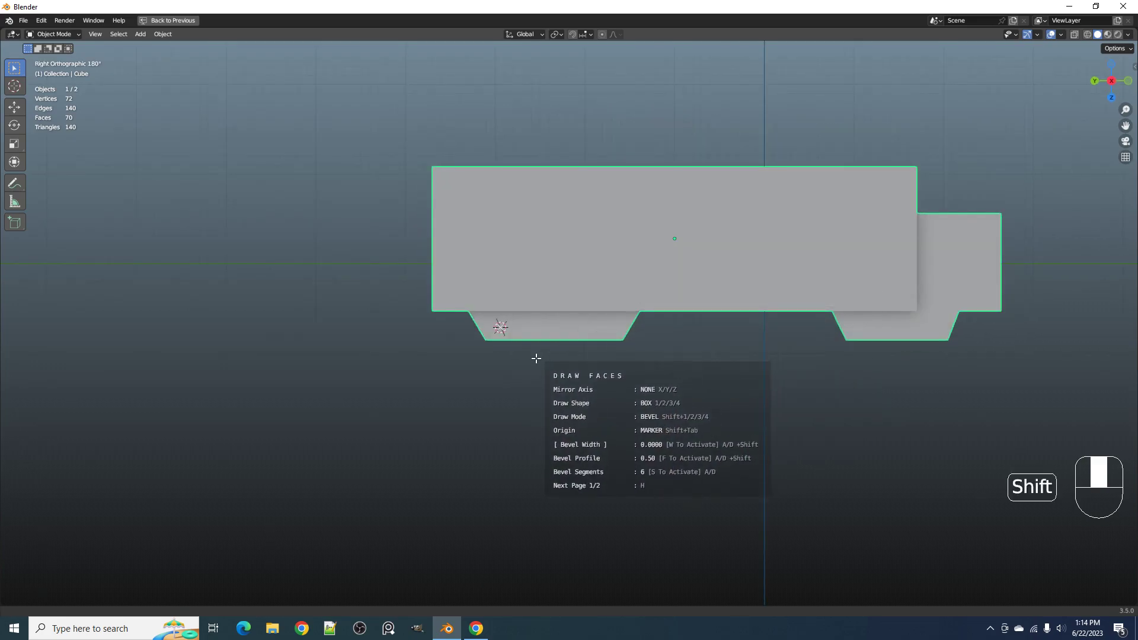
scroll(536, 356, up, 1)
key(2)
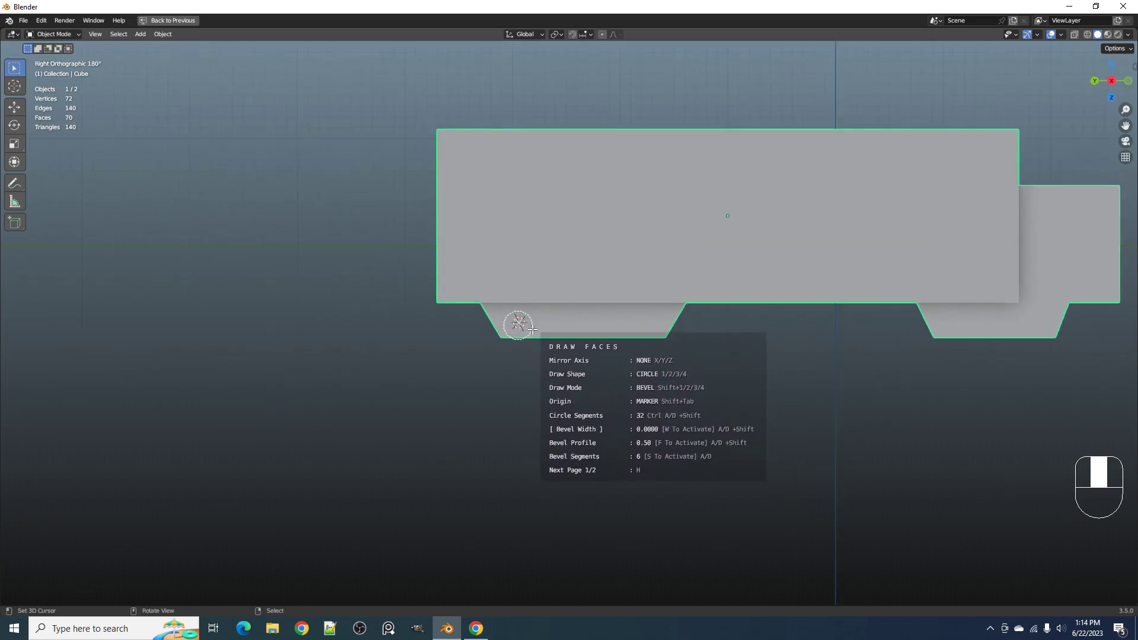
key(shift)
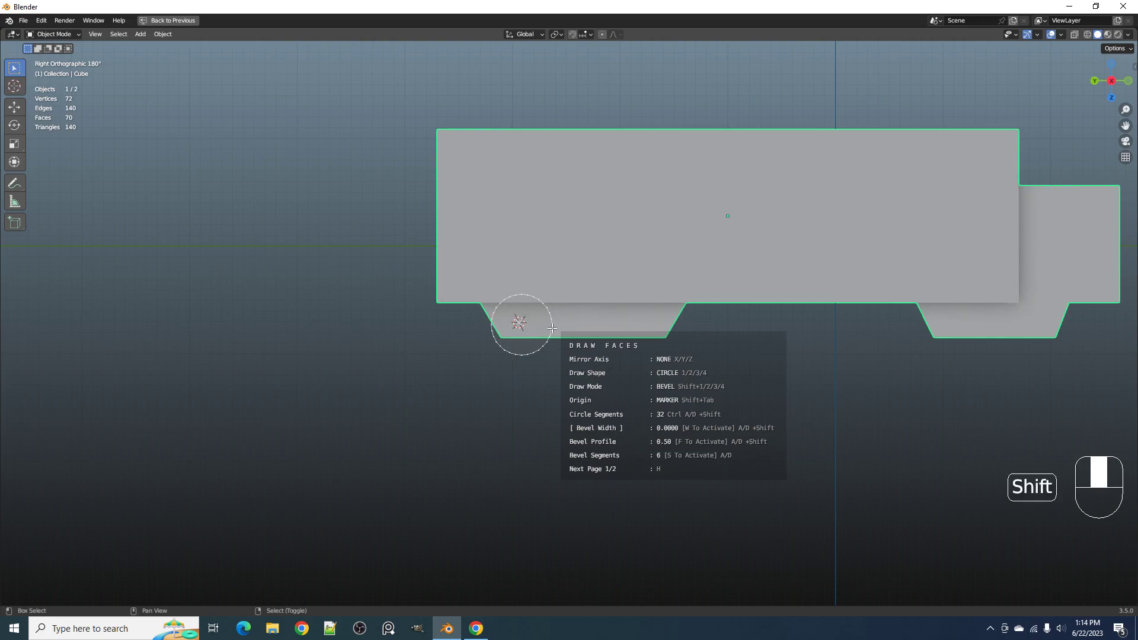
key(shift)
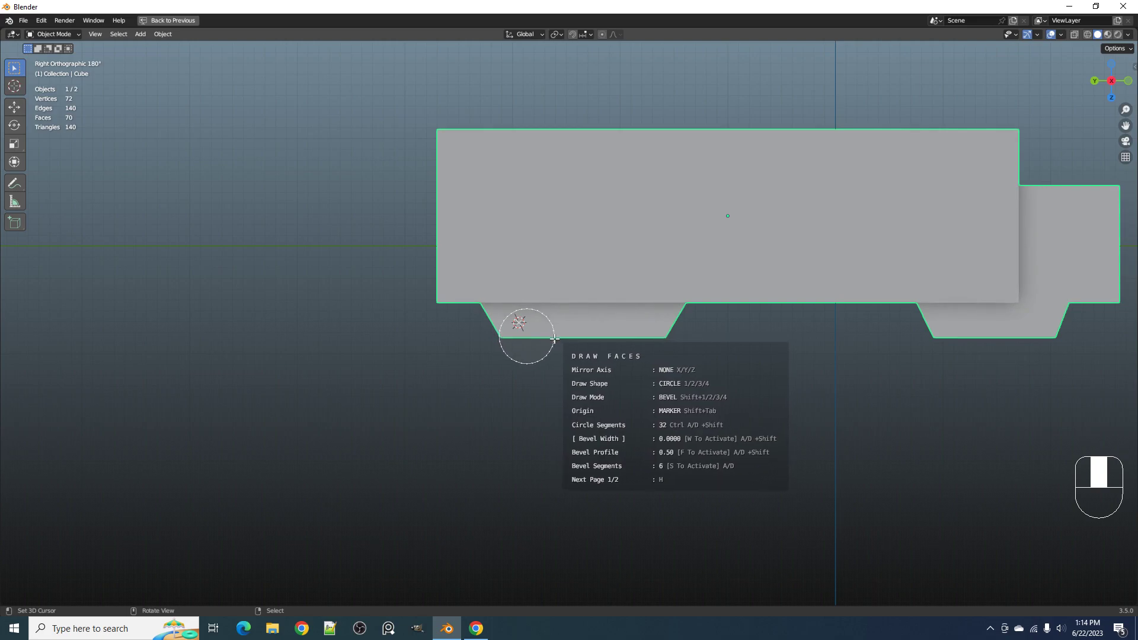
click(555, 339)
Thicken the drawn circle into a wheel with a Solidify thickness of about -0.27
scroll(563, 338, down, 2)
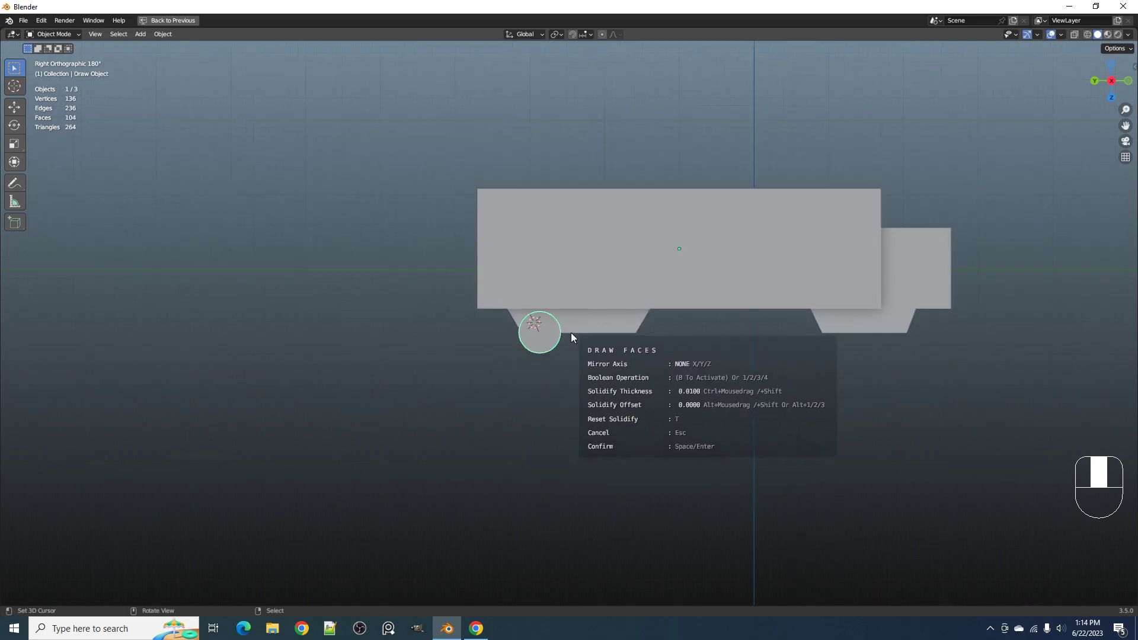
middle_drag(570, 338, 610, 308)
scroll(611, 308, up, 3)
key(ctrl)
shift+middle_drag(706, 308, 588, 369)
scroll(589, 370, up, 2)
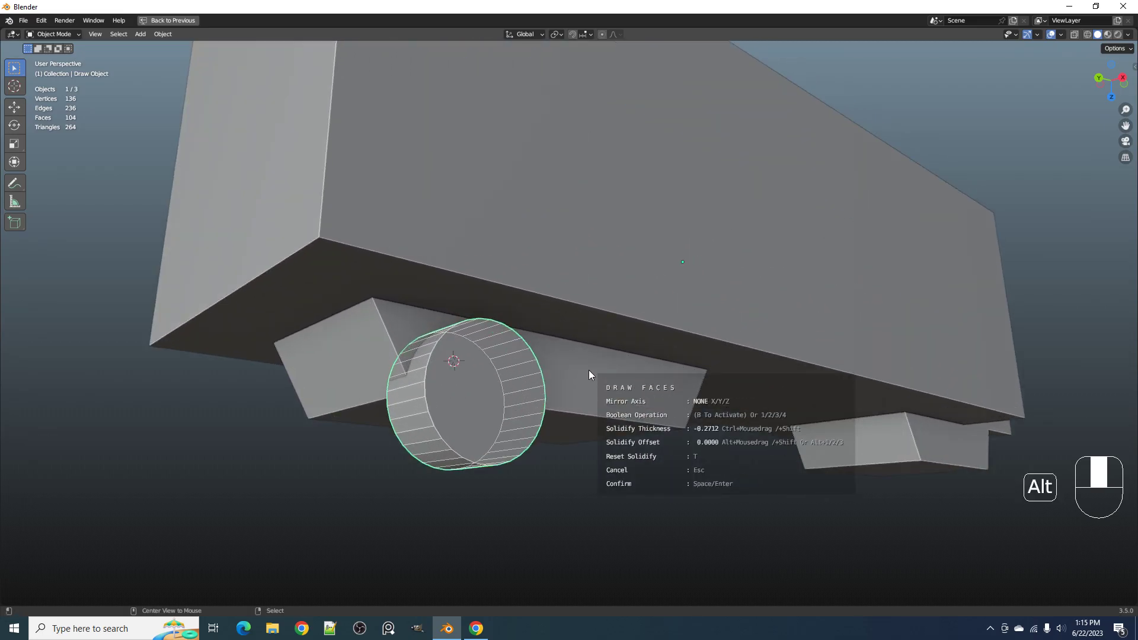
Compare the wheel's Solidify offsets, set the offset to -1.0000, readjust the thickness and confirm the shape
key(alt+1)
middle_drag(589, 369, 814, 327)
key(ctrl)
key(alt+2)
key(ctrl)
key(ctrl)
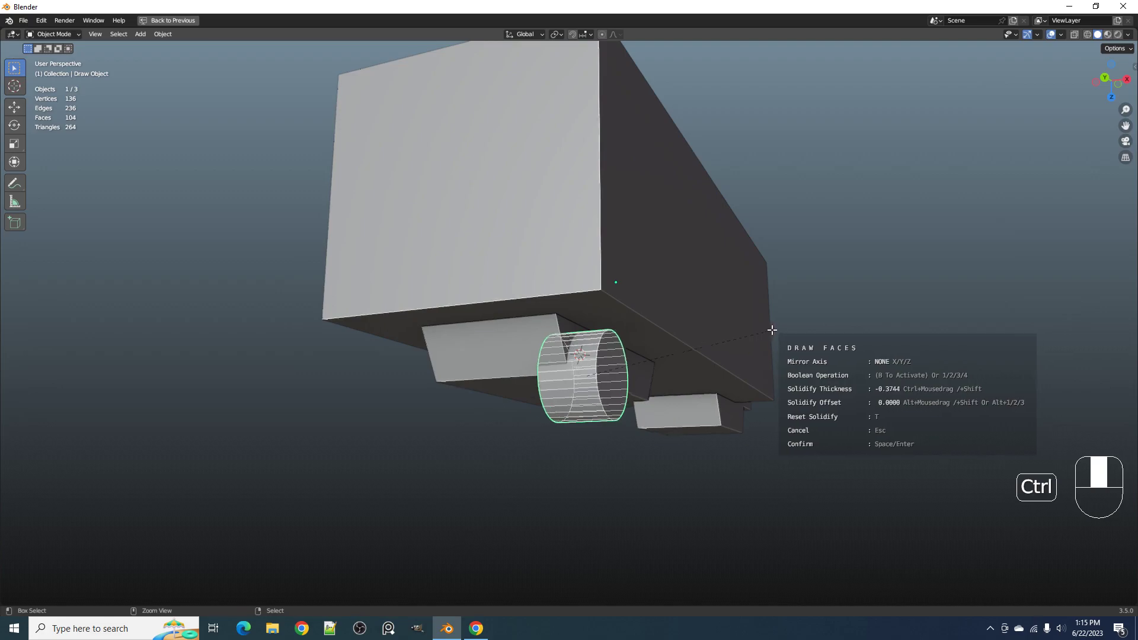
key(ctrl)
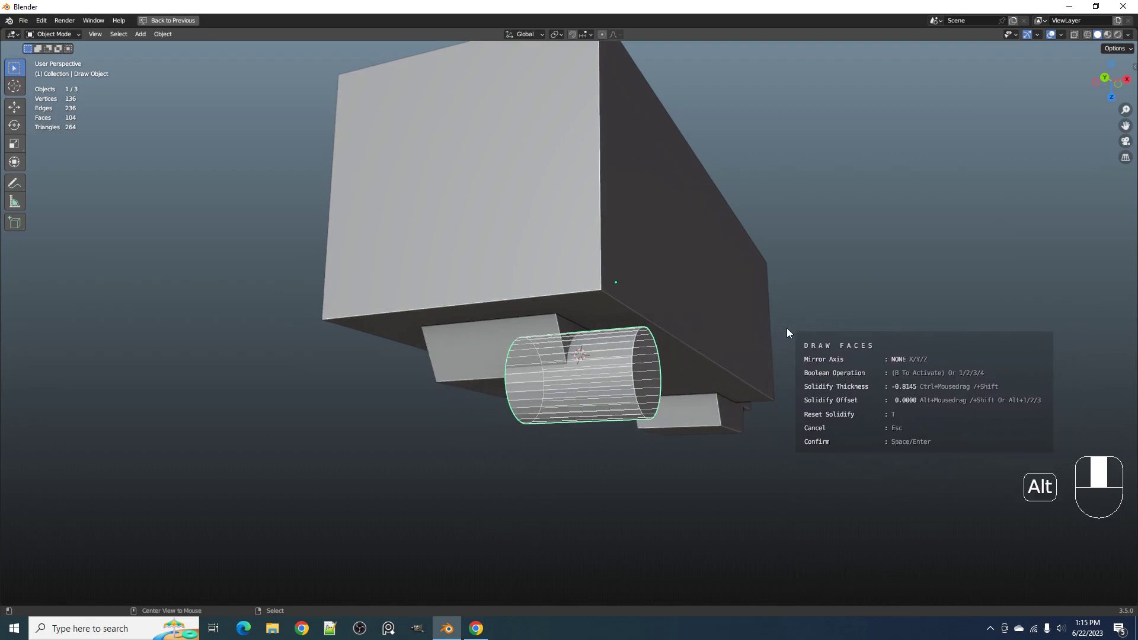
key(alt+1)
key(alt+3)
key(alt+1)
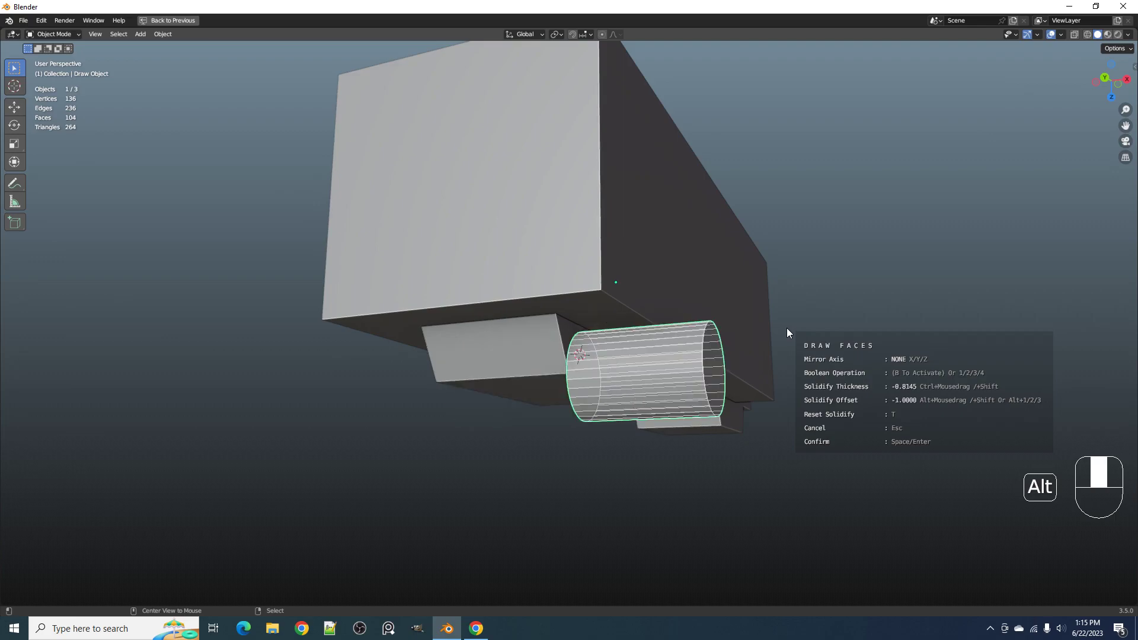
key(ctrl)
key(space)
Enlarge the whole wheel profile in Edit Mode and lower it beneath the rear end of the rear undercarriage block
scroll(766, 333, down, 3)
mouse_move(766, 333)
middle_down()
mouse_move(655, 360)
mouse_move(667, 351)
middle_up()
mouse_move(566, 370)
shift+middle_down()
mouse_move(585, 356)
mouse_move(557, 308)
shift+middle_up()
scroll(557, 362, up, 4)
key(Tab)
key(a)
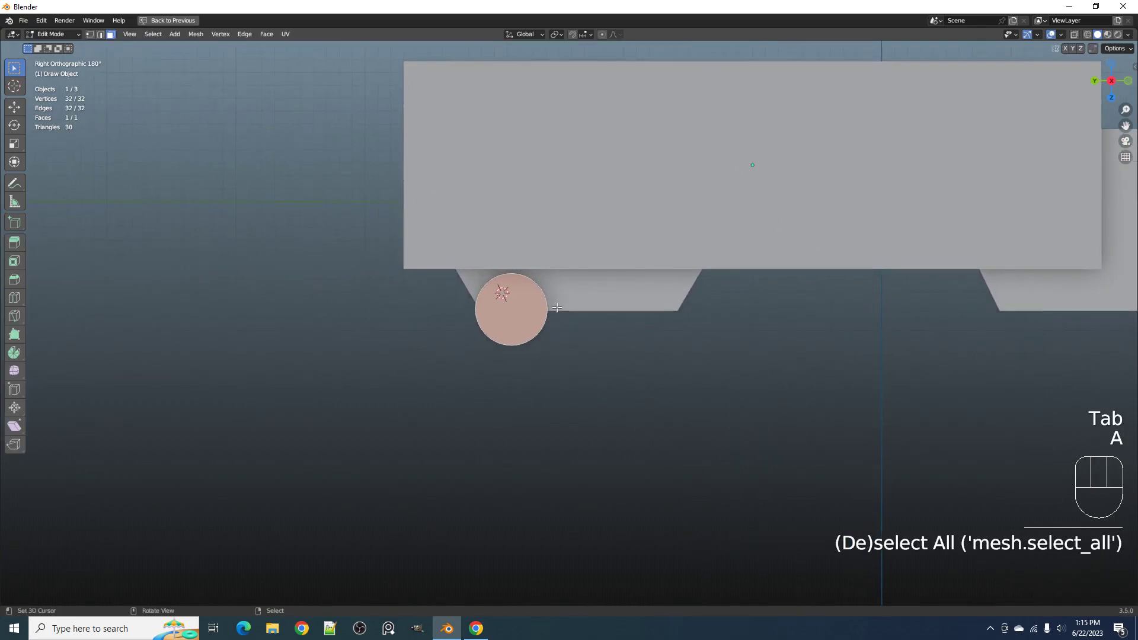
key(g)
key(s)
click(566, 328)
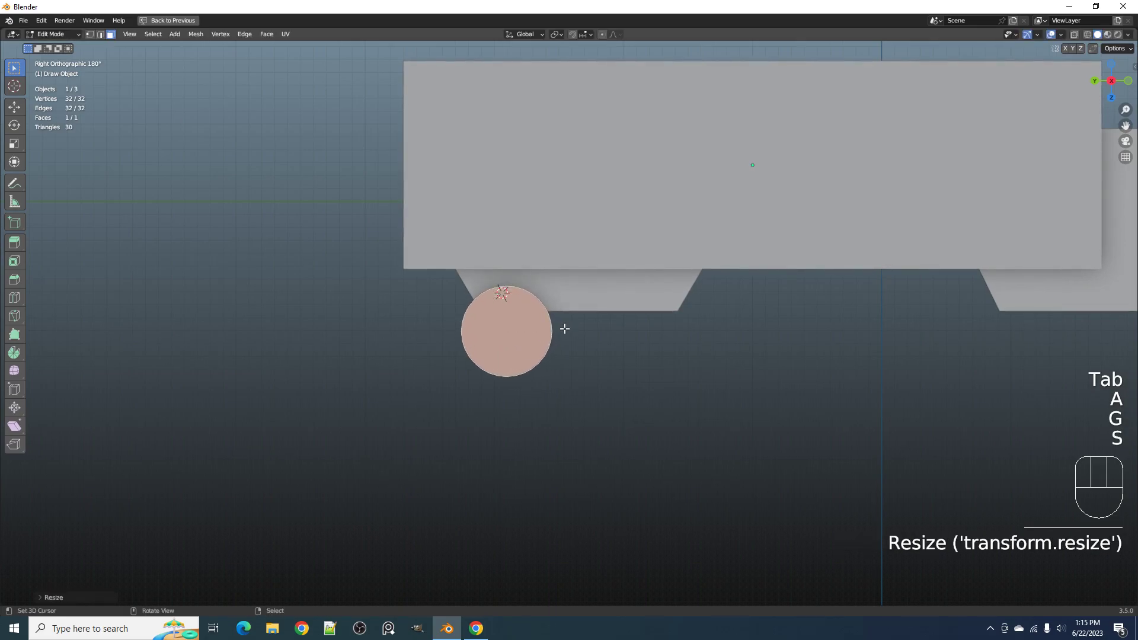
scroll(567, 328, down, 1)
key(g)
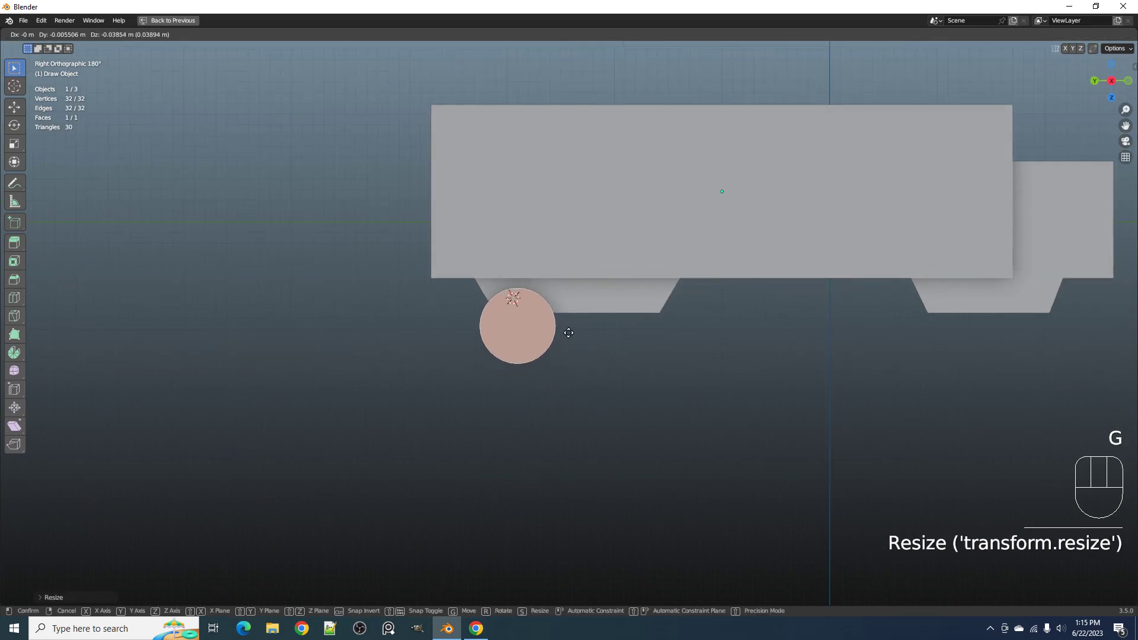
click(571, 332)
Duplicate the wheel along Y to the rear block's other end and again under the front block, and return to Object Mode
key(shift+d)
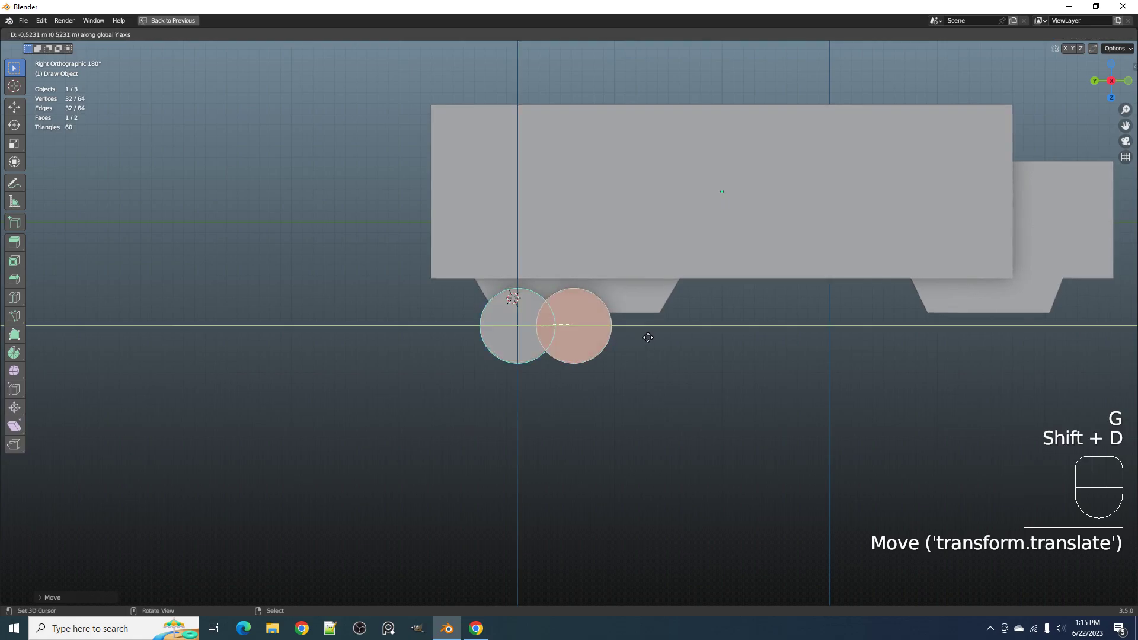
click(693, 326)
scroll(693, 326, down, 4)
key(shift+d)
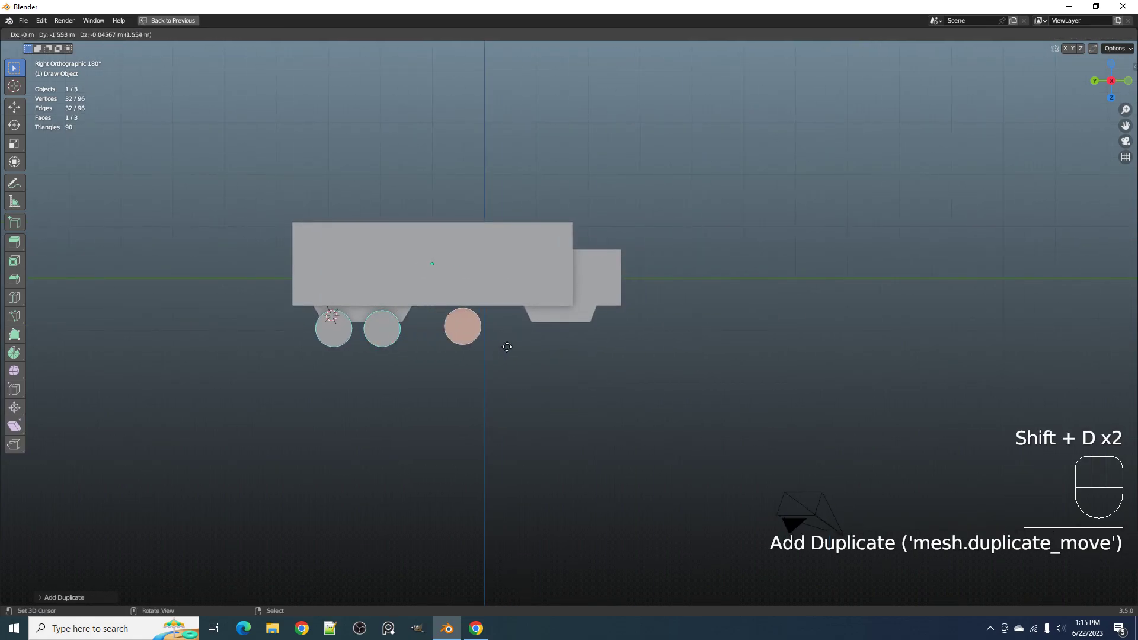
click(617, 337)
key(Tab)
scroll(657, 331, down, 2)
middle_drag(657, 332, 549, 330)
scroll(548, 330, up, 3)
Widen the wheels by increasing their Solidify thickness through Creative Flow's Draw Modifiers, keeping the offset at -1.0000
key(Tab)
key(Tab)
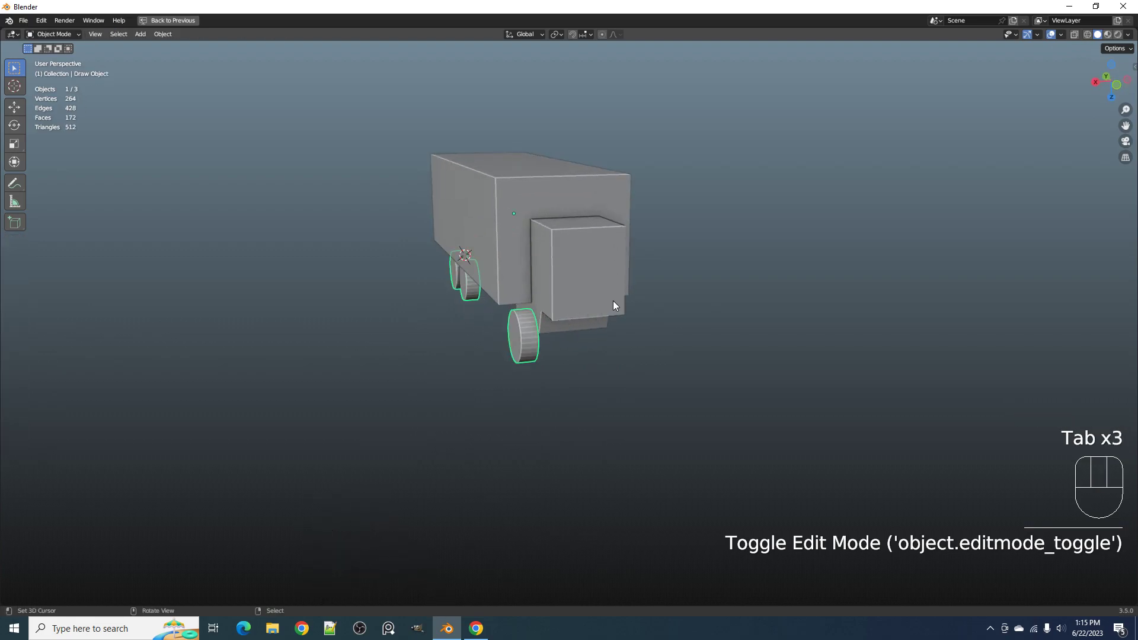
key(ctrl+shift+x)
mouse_move(588, 354)
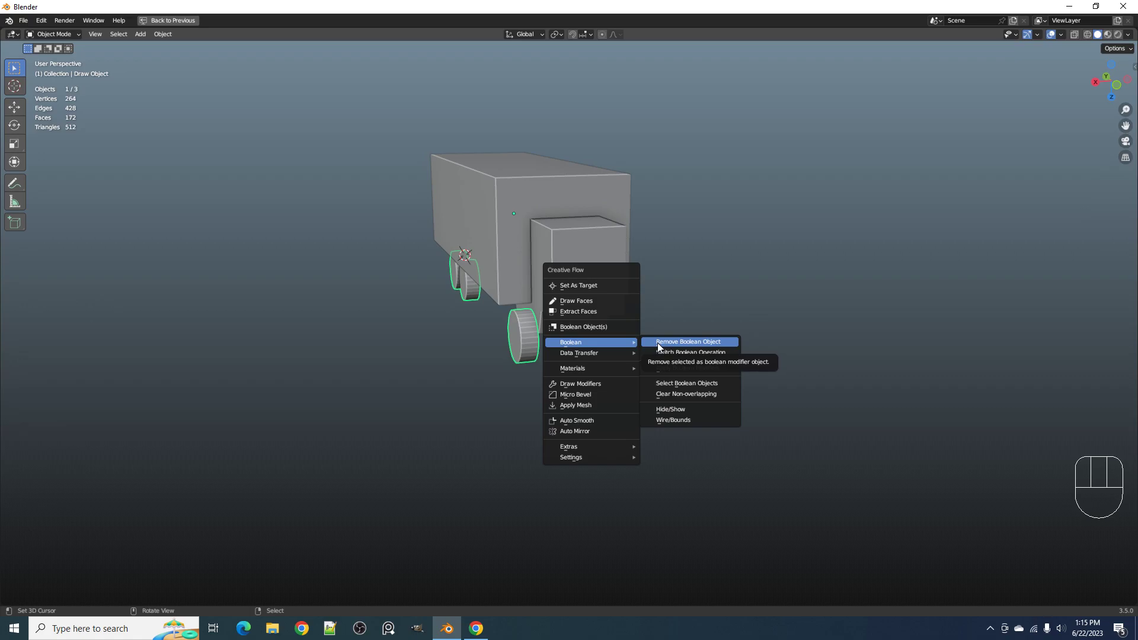
mouse_move(622, 372)
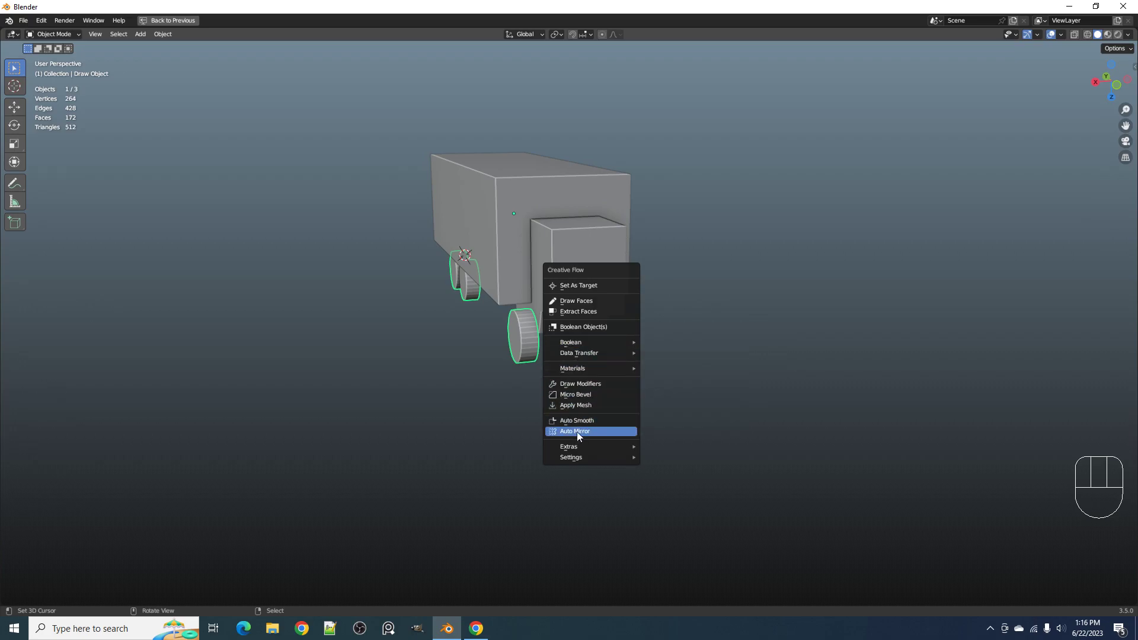
click(580, 383)
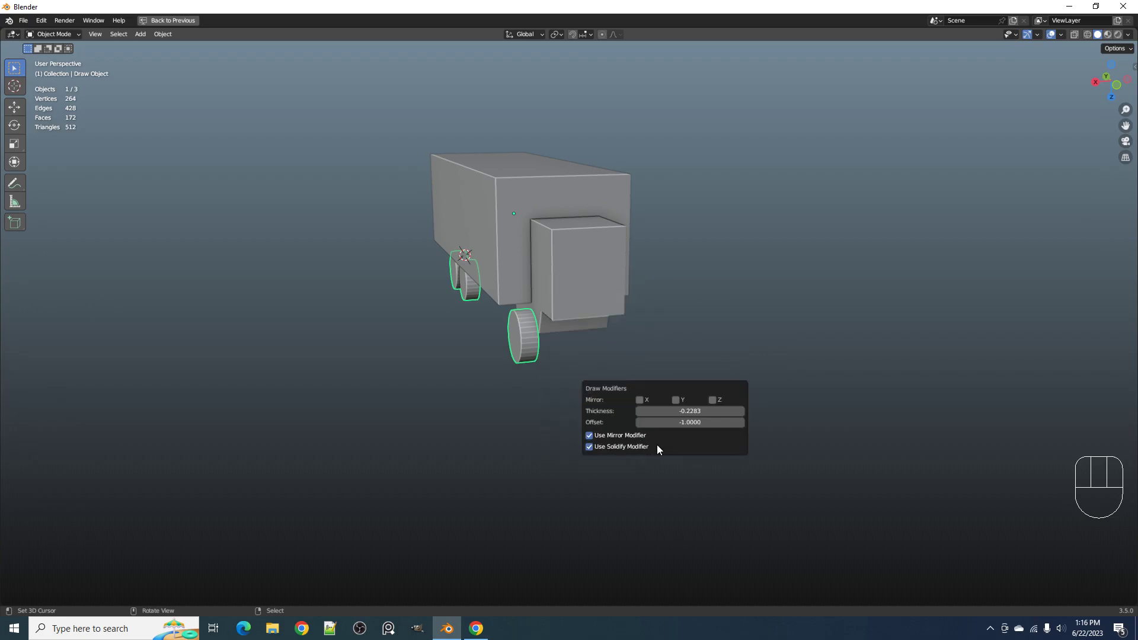
drag(682, 421, 687, 421)
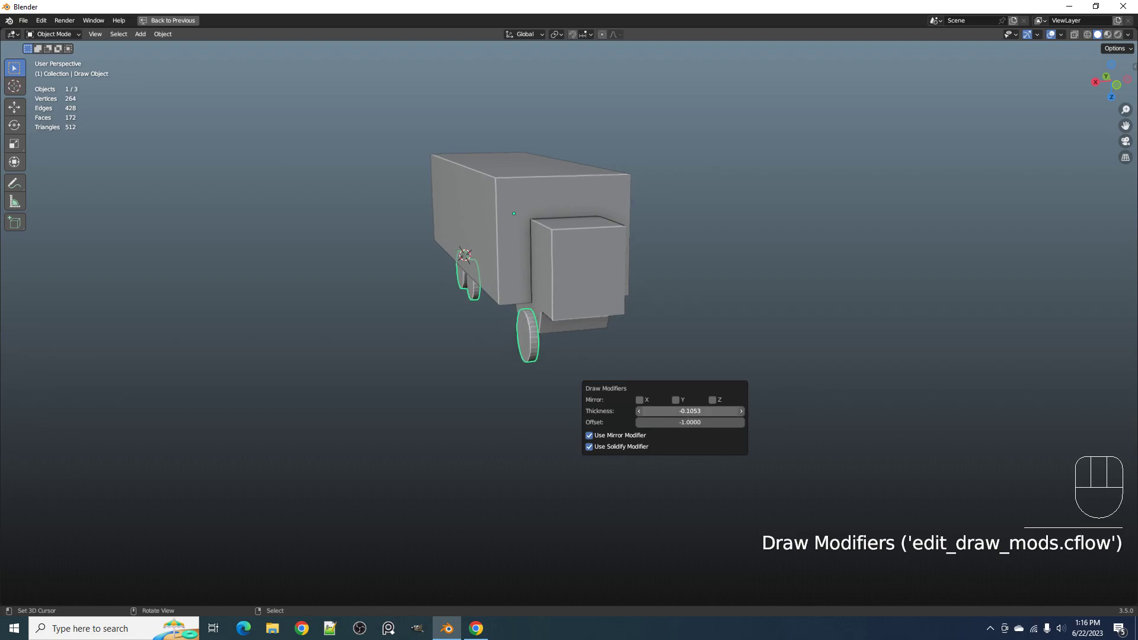
drag(689, 410, 675, 410)
scroll(595, 283, up, 5)
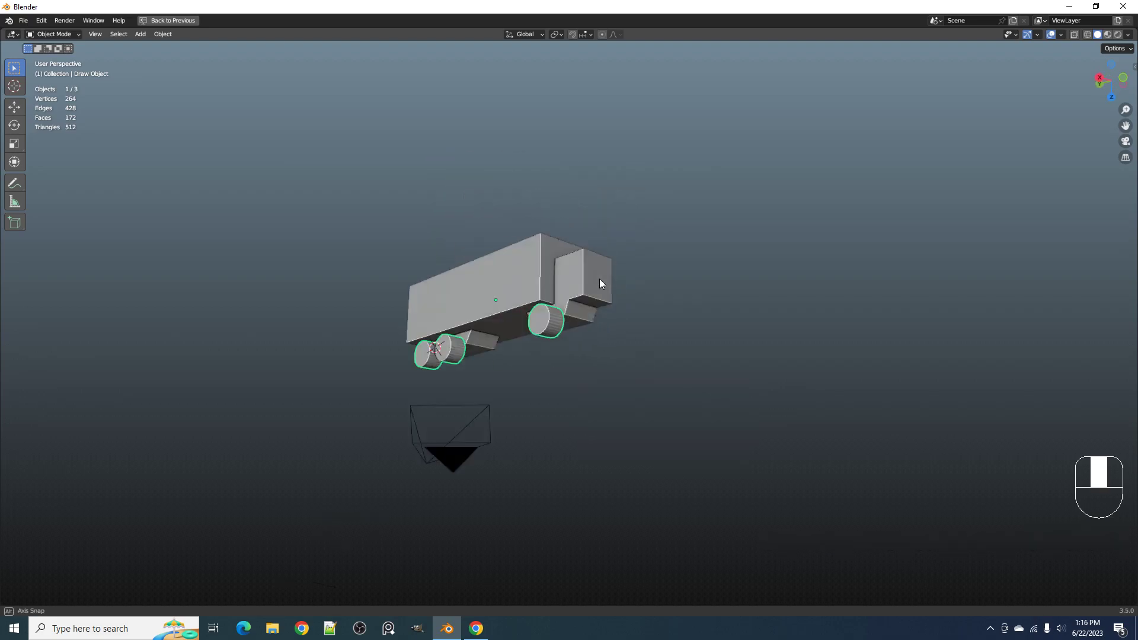
Apply the wheels' modifiers with Apply Mesh, and Auto Mirror the wheels to the truck's other side
key(shift+ctrl+x)
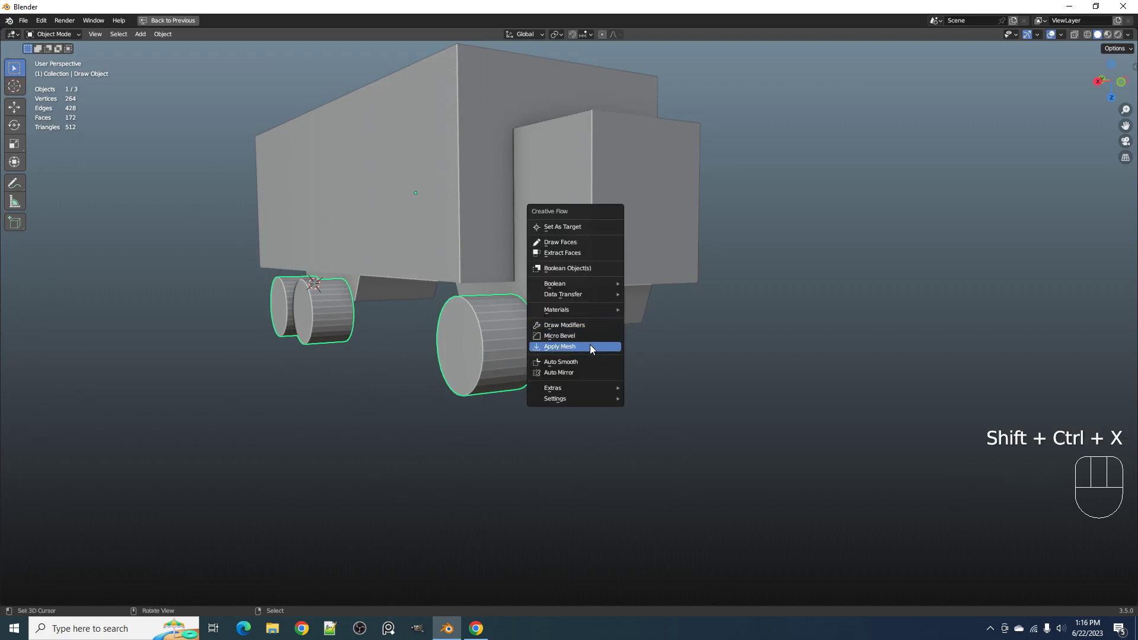
click(589, 345)
key(shift+ctrl+x)
click(543, 346)
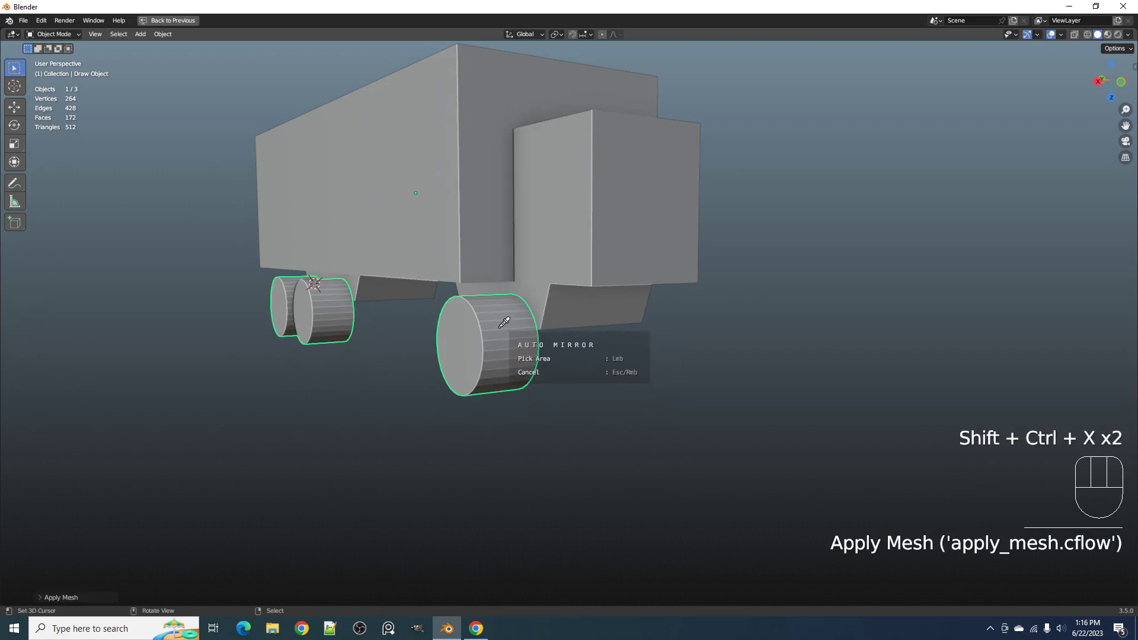
middle_drag(500, 327, 593, 356)
Select the inner faces of the three wheels on one side and inset them by about 0.17 m
key(Tab)
key(3)
click(516, 346)
shift+middle_drag(611, 409, 726, 410)
shift+click(726, 410)
scroll(734, 431, up, 4)
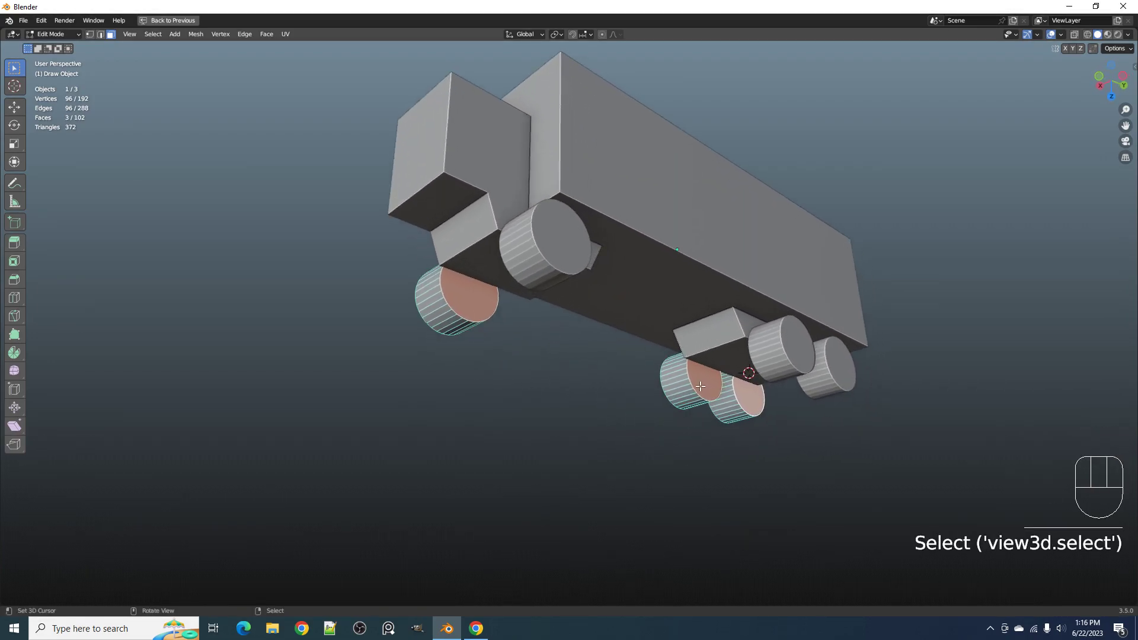
key(i)
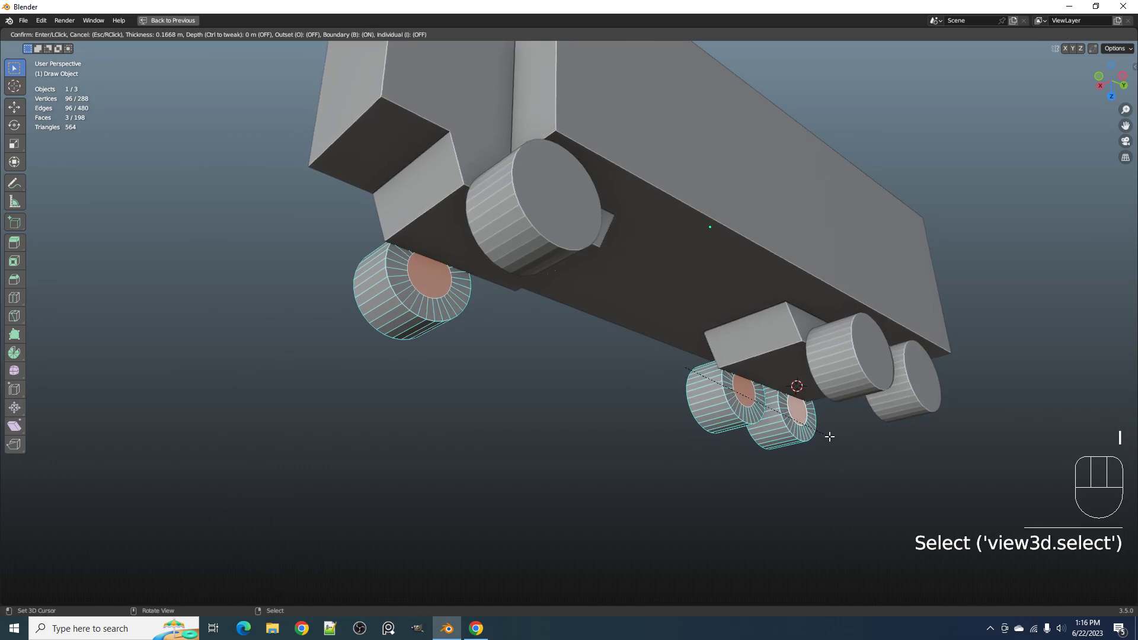
click(829, 437)
Extrude the inset inner faces towards the truck's centre as axles, and return to Object Mode
middle_drag(830, 436, 571, 296)
key(e)
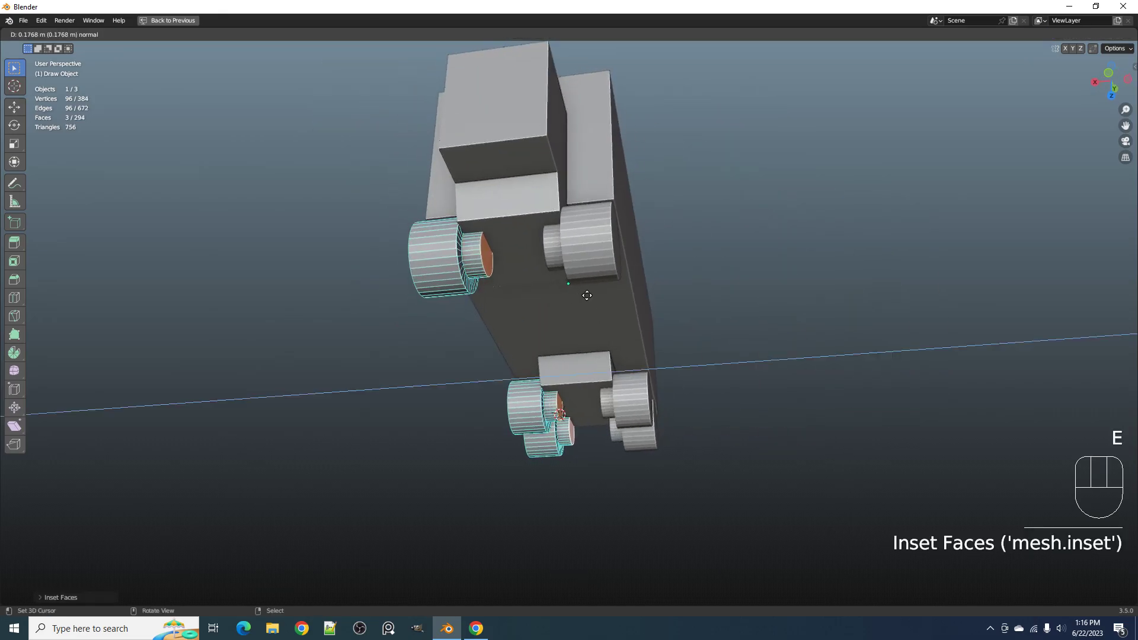
click(772, 266)
key(Tab)
middle_drag(772, 266, 614, 290)
Apply Creative Flow's Auto Smooth to the wheels and axles, and clear the selection
key(ctrl+shift+x)
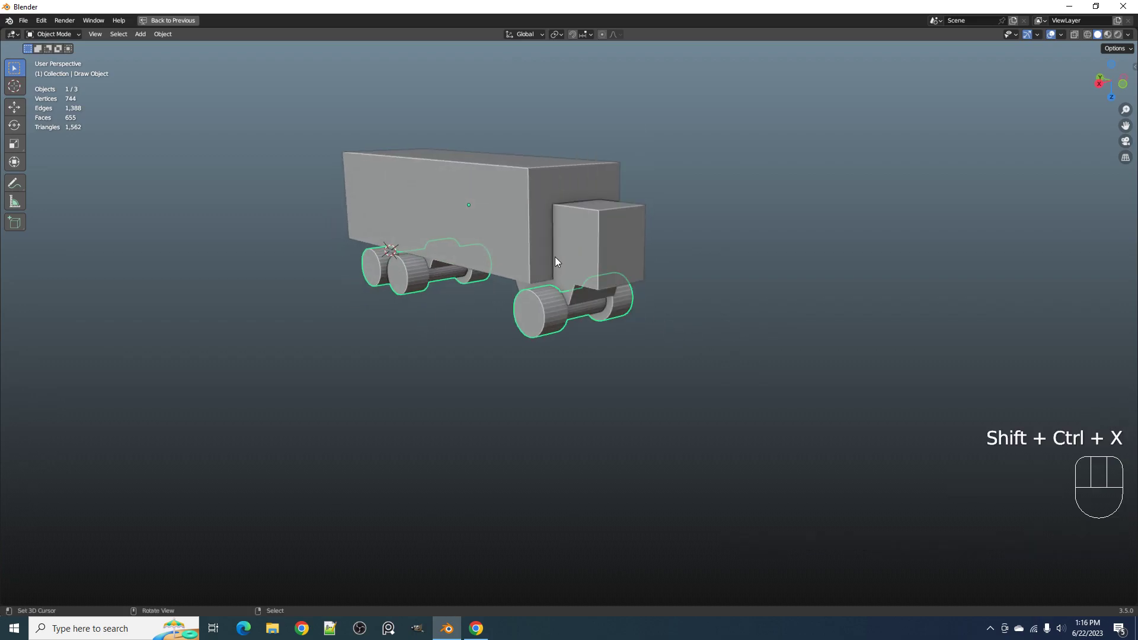
ctrl+shift+click(554, 258)
key(ctrl+shift+x)
click(624, 254)
key(alt+a)
Select the wheels and outer axle ends in wireframe front view and move them about 0.1 m outward along X
middle_drag(624, 250, 614, 345)
key(Tab)
shift+middle_drag(563, 314, 585, 338)
key(shift+z)
key(1)
drag(463, 273, 568, 406)
scroll(609, 351, up, 4)
key(g)
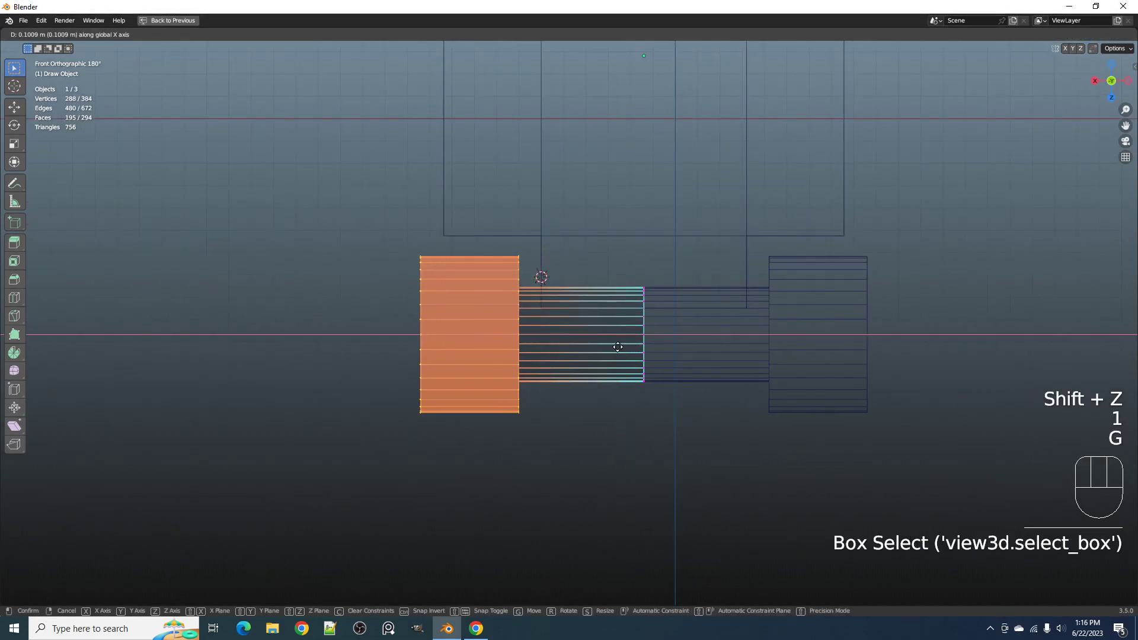
click(622, 345)
Return to solid display and select the outer and inner rim edge loops of the front wheel
key(shift+z)
key(alt+a)
key(2)
alt+shift+click(560, 327)
middle_drag(560, 327, 666, 358)
alt+shift+click(635, 367)
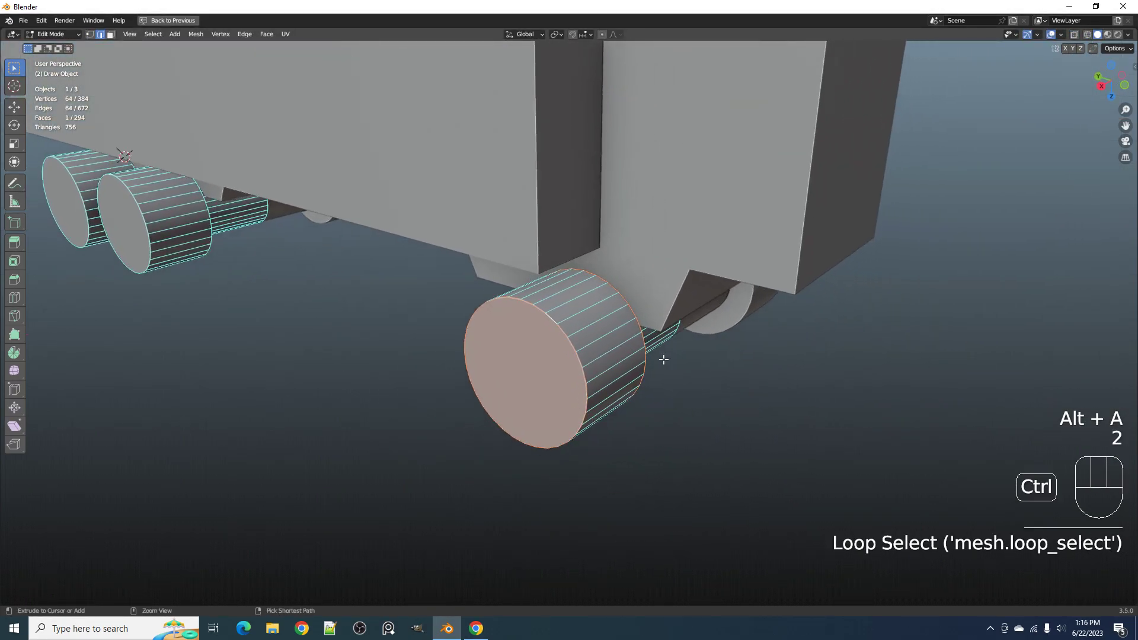
key(ctrl+b)
click(675, 360)
key(3)
click(560, 371)
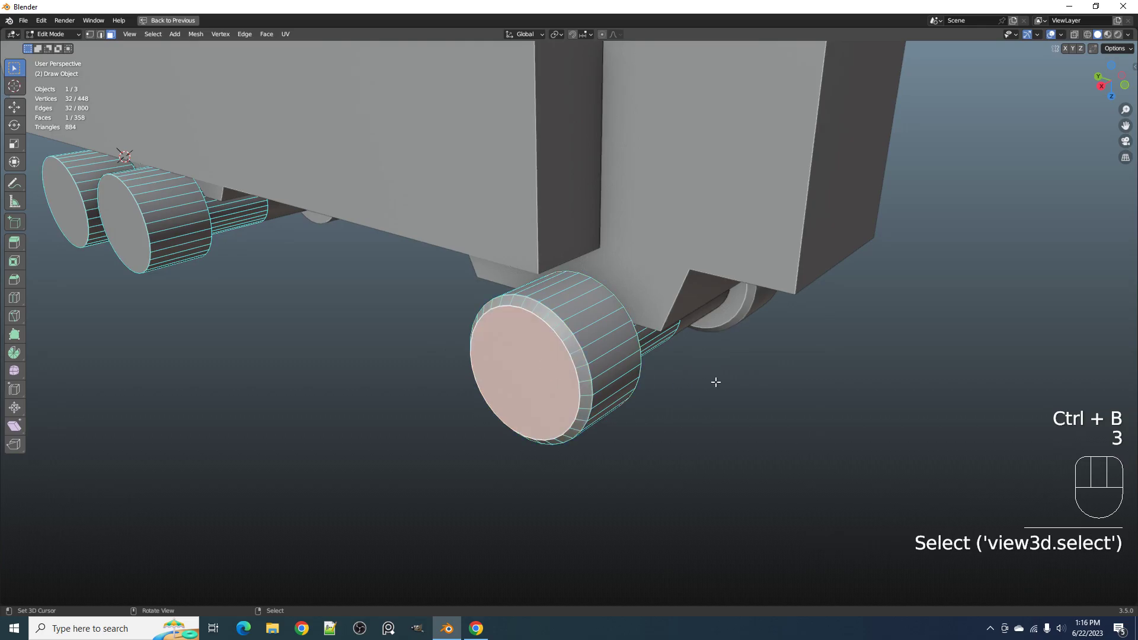
key(i)
key(i)
key(ctrl+z)
key(ctrl+z)
key(ctrl+z)
key(ctrl+z)
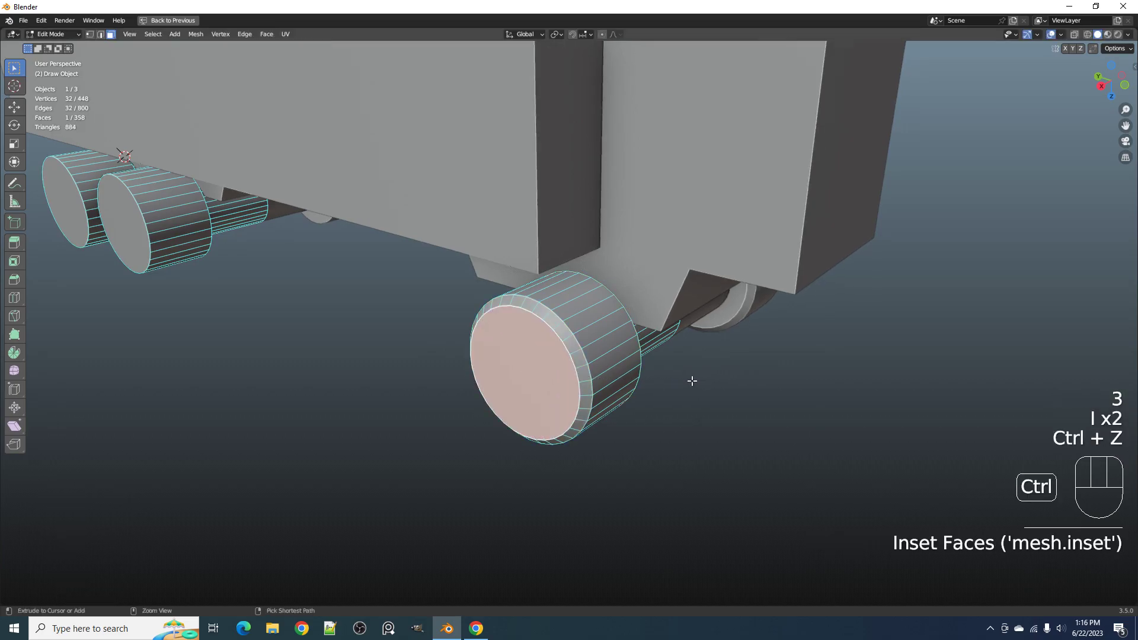
Add the rear wheels' outer and inner rim loops to the selection and bevel all the rims with one segment
scroll(673, 376, down, 3)
key(2)
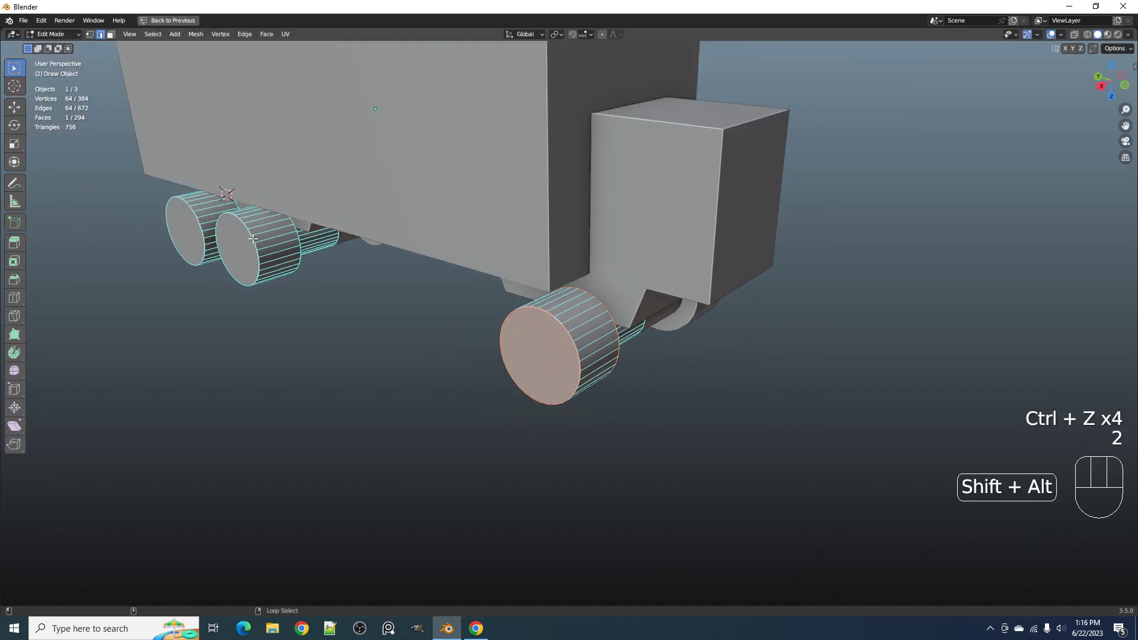
alt+shift+click(196, 223)
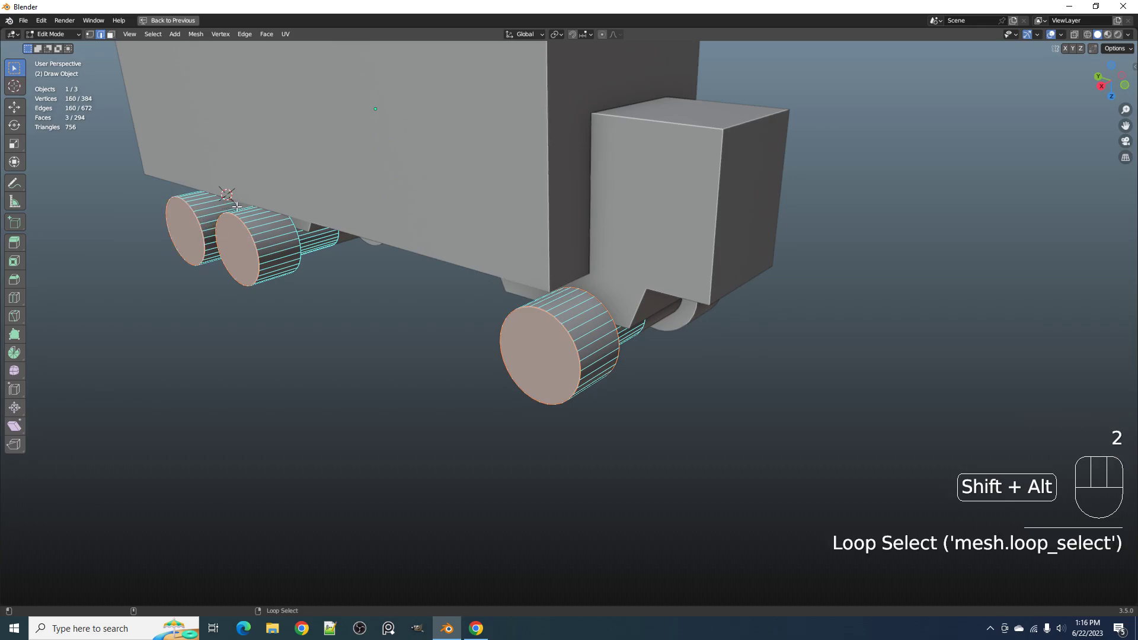
alt+shift+click(263, 222)
shift+middle_drag(263, 222, 611, 344)
key(ctrl+b)
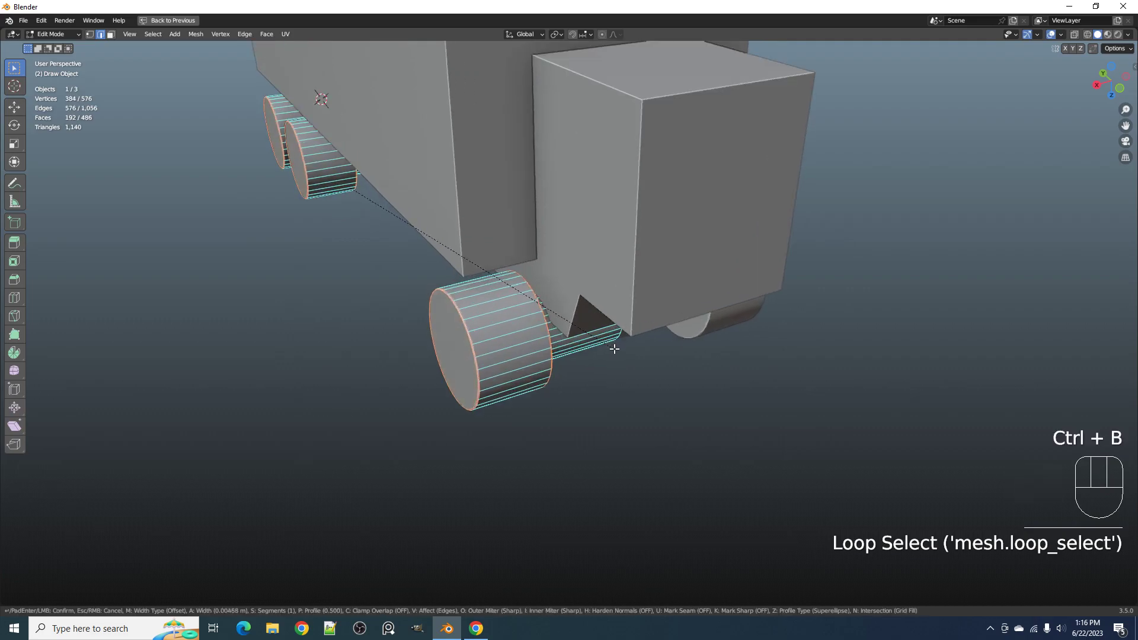
click(615, 348)
Inset the outer faces of all three wheels and recess them inward with Shrink/Fatten
key(3)
click(439, 350)
middle_drag(438, 351, 380, 358)
shift+click(343, 375)
shift+click(263, 376)
middle_drag(263, 375, 673, 343)
key(i)
key(i)
click(657, 348)
key(alt+s)
click(652, 350)
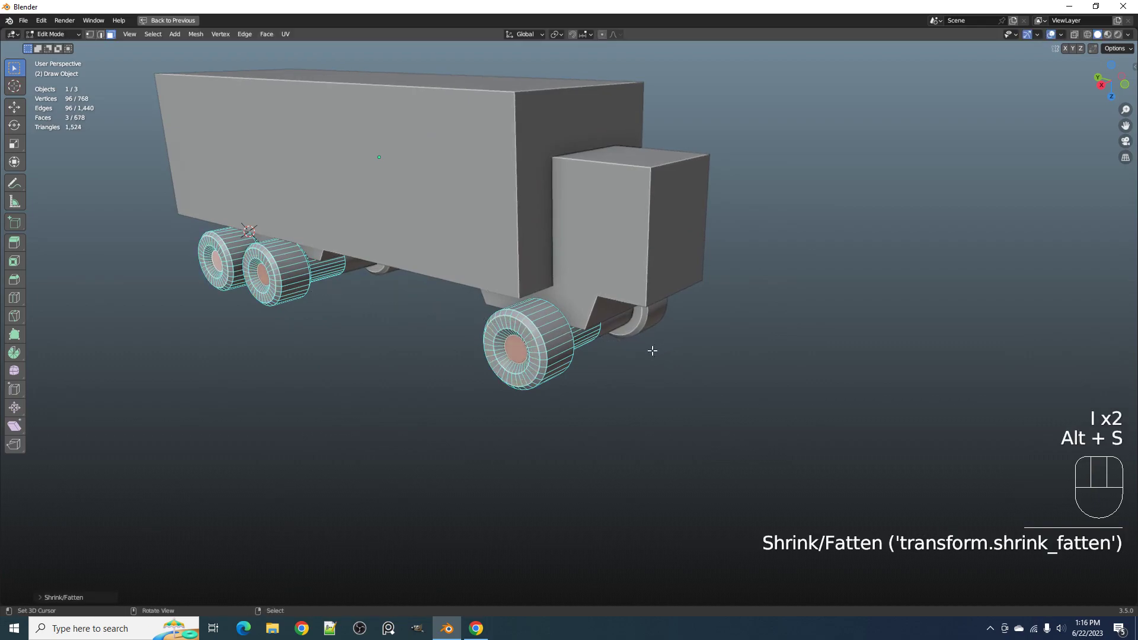
Inset the recessed wheel faces again, push them outward as hubs with Shrink/Fatten, and leave Edit Mode
key(i)
click(650, 351)
key(alt+s)
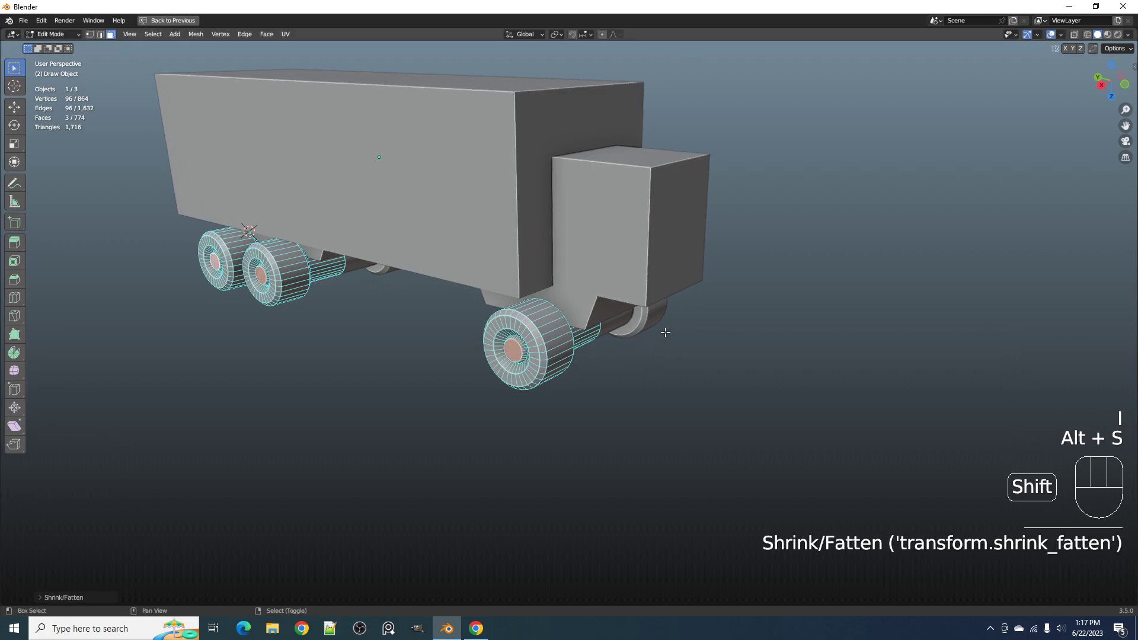
click(664, 332)
key(Tab)
Edit the truck body mesh and add a horizontal loop cut around the cab and body at window-sill height
scroll(614, 320, down, 4)
middle_drag(614, 327, 569, 320)
key(Tab)
key(Tab)
key(Tab)
scroll(607, 316, up, 3)
scroll(607, 316, down, 2)
key(ctrl+r)
click(591, 317)
click(590, 310)
key(3)
shift+click(532, 311)
shift+click(569, 306)
scroll(643, 330, up, 3)
key(i)
key(Escape)
shift+click(623, 308)
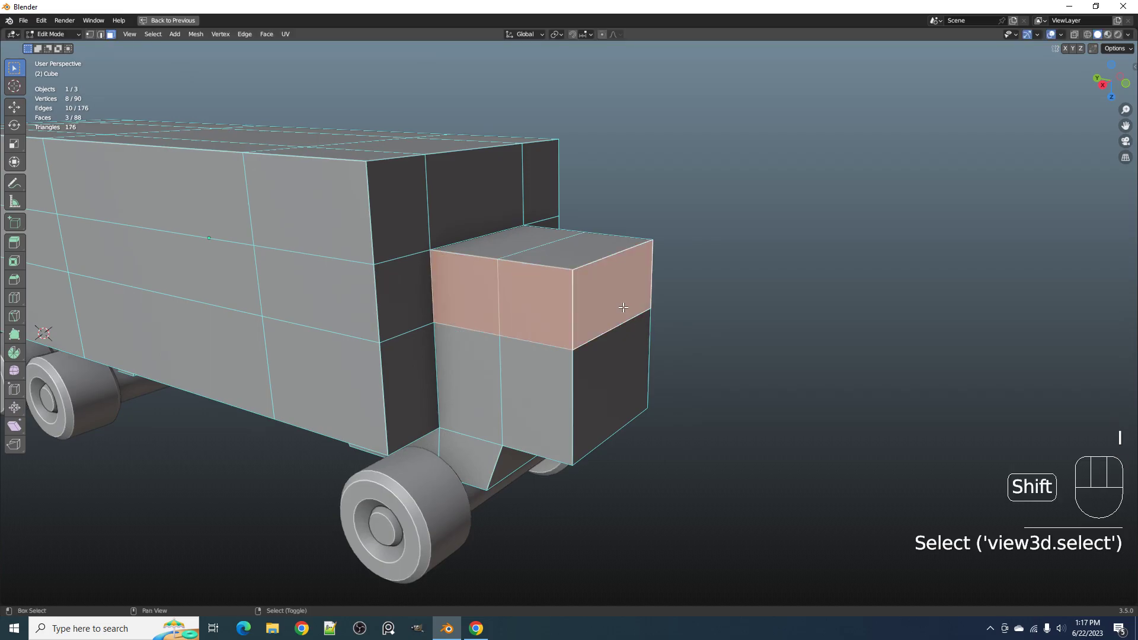
key(i)
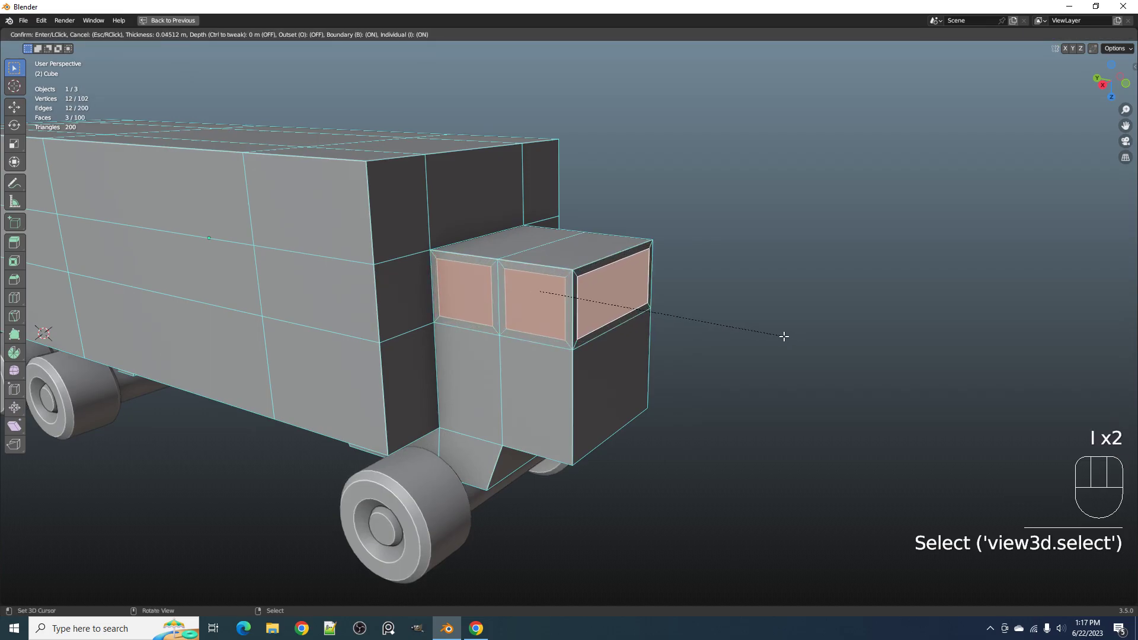
key(Escape)
Dissolve the vertical edges that divide the cab's sides and roof
key(2)
key(alt+a)
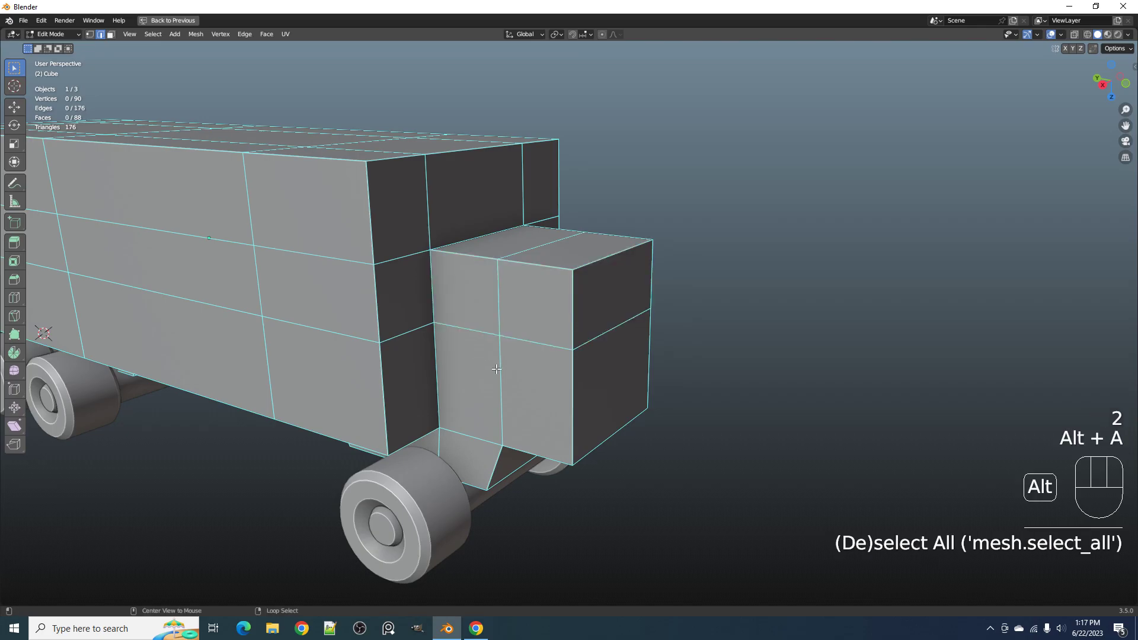
shift+click(497, 369)
middle_drag(496, 369, 516, 326)
ctrl+click(560, 269)
key(ctrl+x)
Inset the cab's upper side and front faces individually by about 0.06 m as window frames
key(3)
shift+click(515, 325)
shift+click(617, 307)
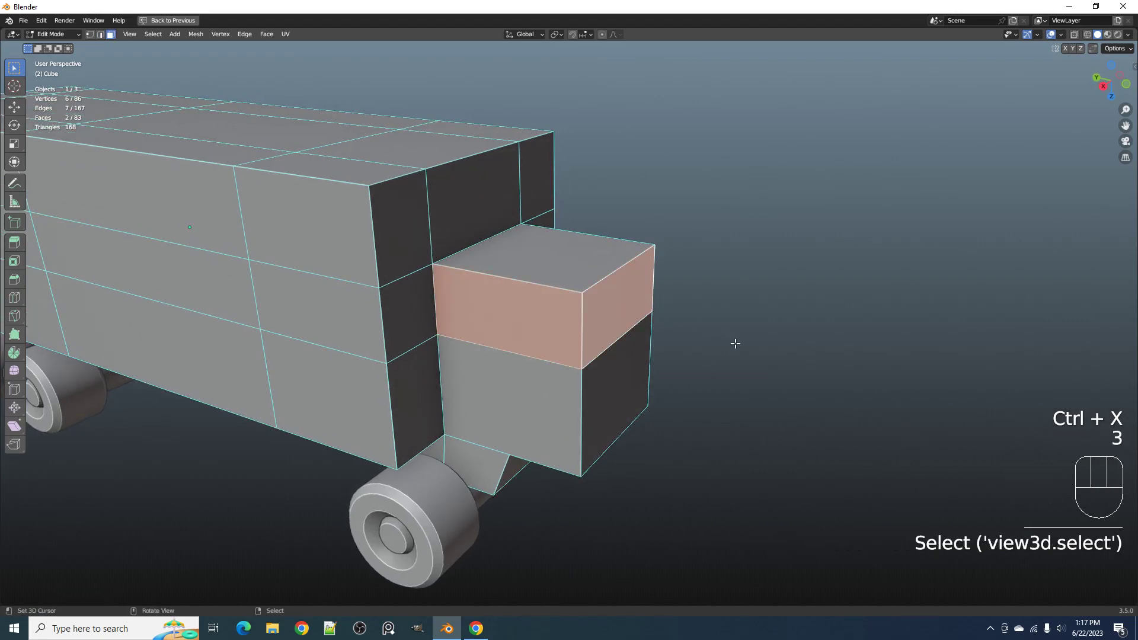
key(i)
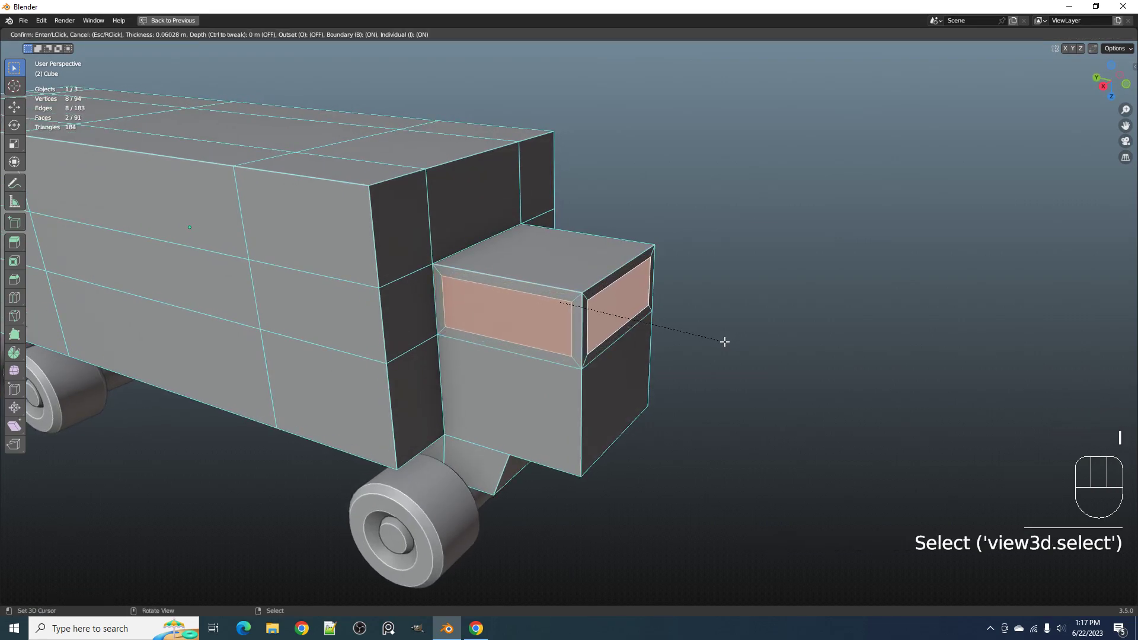
click(724, 342)
Inset the window faces a second time, sink them slightly with Shrink/Fatten, and leave Edit Mode
key(i)
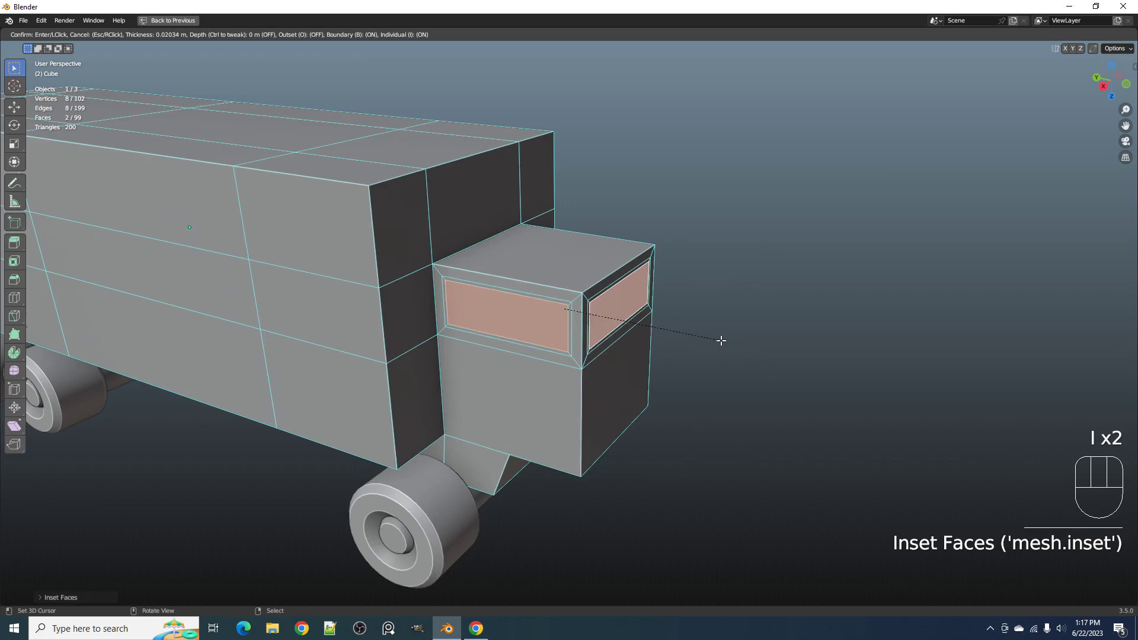
key(Escape)
key(alt+s)
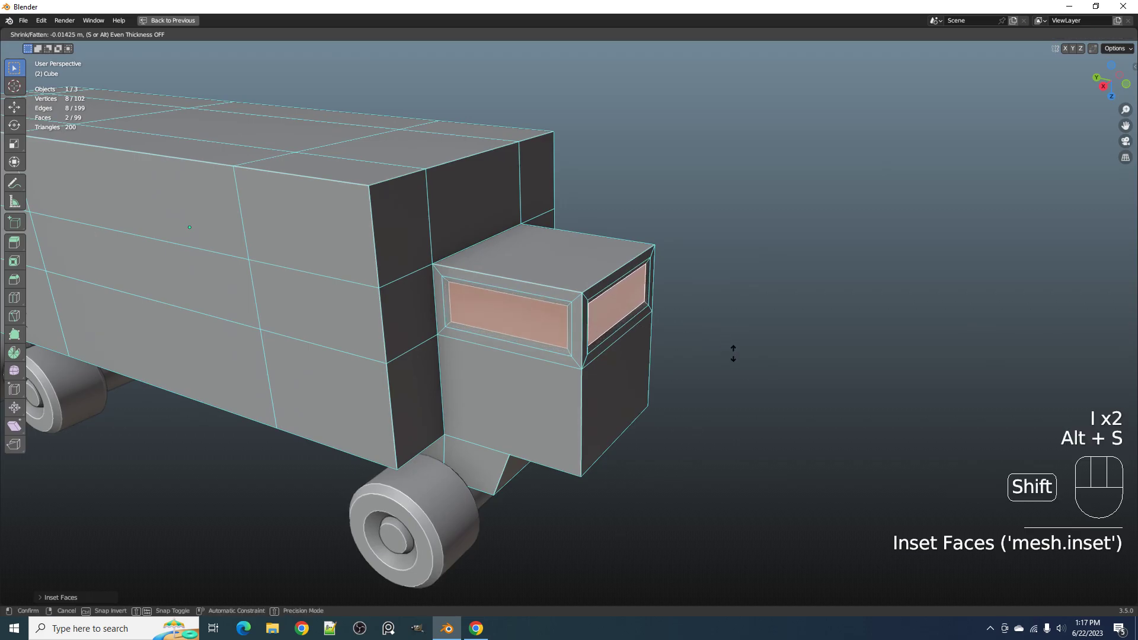
click(741, 363)
key(Tab)
In wireframe side view, knife a vertical cut through the whole cab from the undercarriage's corner vertex, then restore solid display and clear the selection
scroll(610, 360, down, 5)
alt+middle_drag(611, 361, 646, 336)
key(1)
scroll(645, 342, up, 2)
key(Tab)
key(1)
click(580, 368)
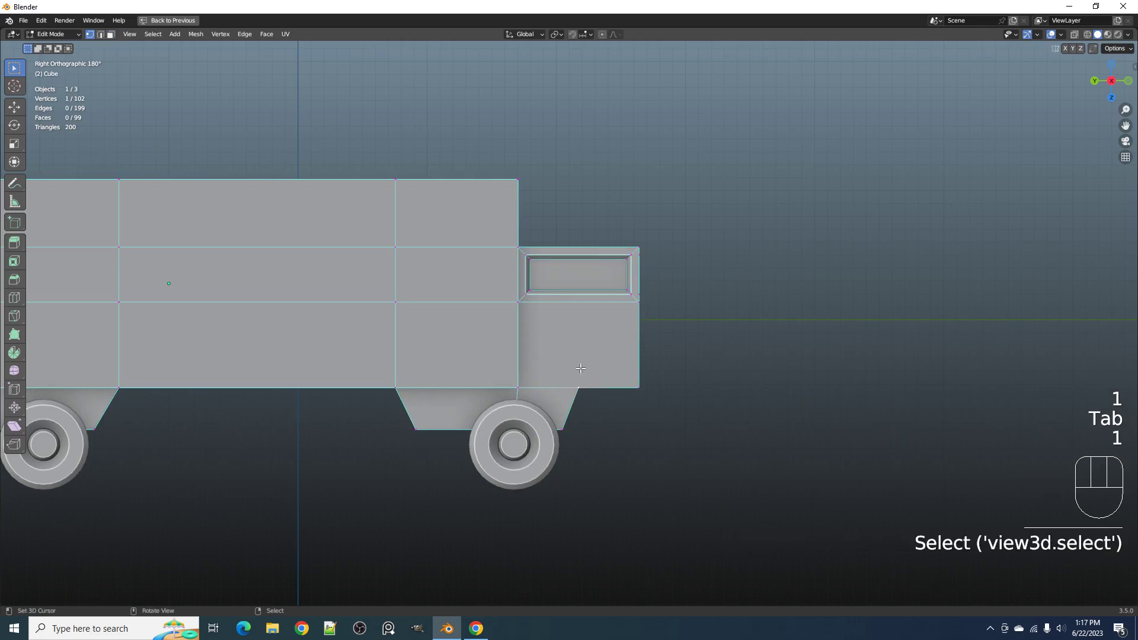
key(z)
key(z)
key(shift+z)
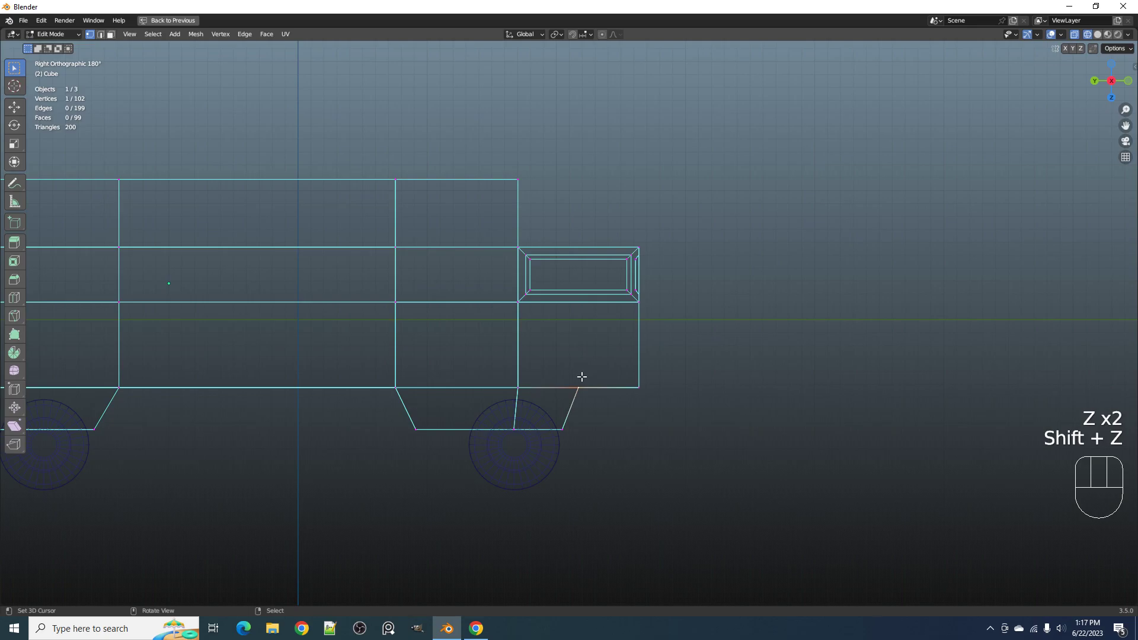
key(k)
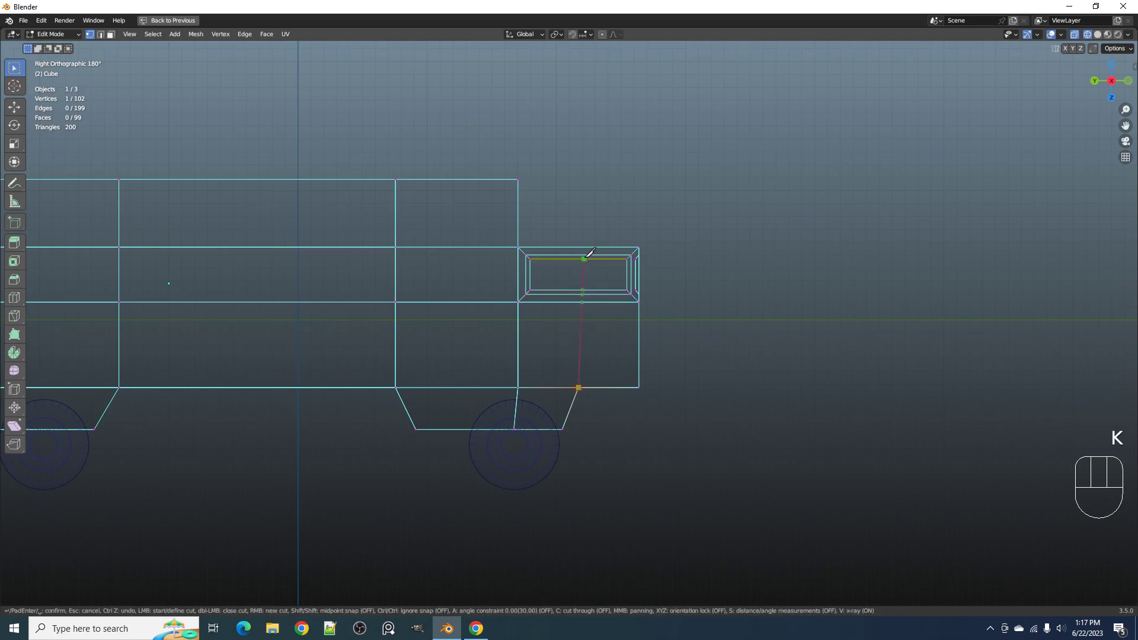
key(a)
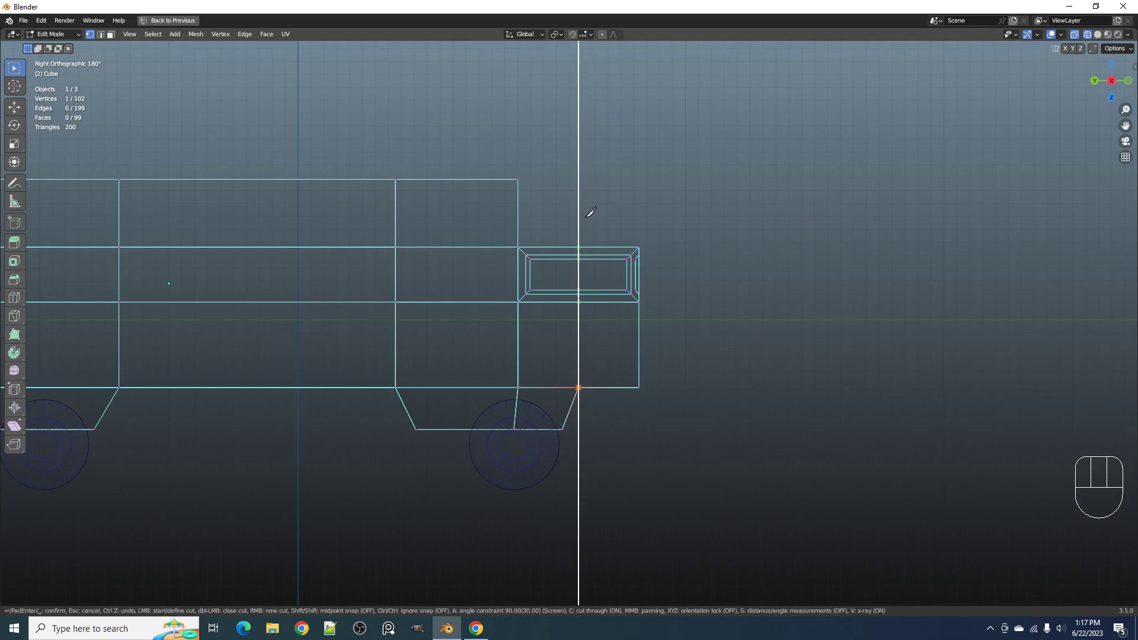
click(590, 212)
key(Return)
mouse_move(591, 212)
middle_down()
mouse_move(708, 322)
mouse_move(686, 373)
mouse_move(590, 346)
mouse_move(563, 388)
mouse_move(666, 356)
mouse_move(607, 348)
mouse_move(616, 356)
mouse_move(569, 333)
mouse_move(622, 445)
mouse_move(630, 335)
middle_up()
key(shift+z)
key(alt+a)
Add a centred lengthwise loop cut over the cab and body and bevel it into a wide central strip
key(Tab)
key(Tab)
scroll(569, 334, up, 2)
key(ctrl+r)
click(569, 333)
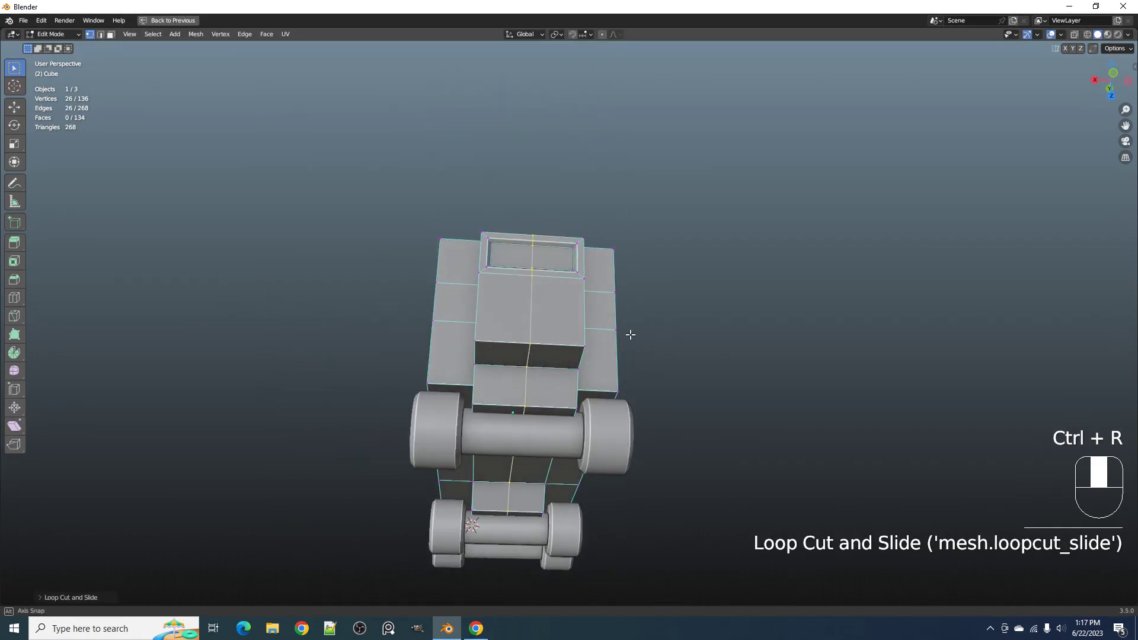
key(ctrl+b)
click(657, 332)
Select the central strip's face on the cab's lower front and the adjoining underside face
key(3)
right_click(530, 308)
shift+right_click(536, 354)
middle_drag(536, 354, 656, 393)
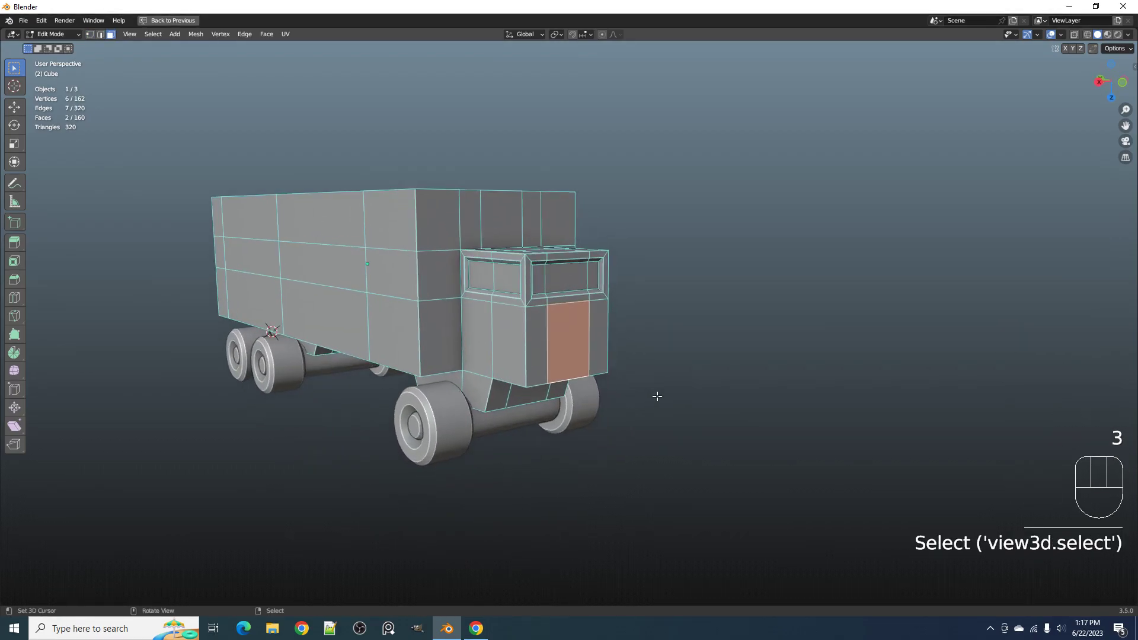
Try to push the two selected faces outward as one region by about 0.107 m using inset depth with zero thickness, then undo it
key(i)
key(ctrl)
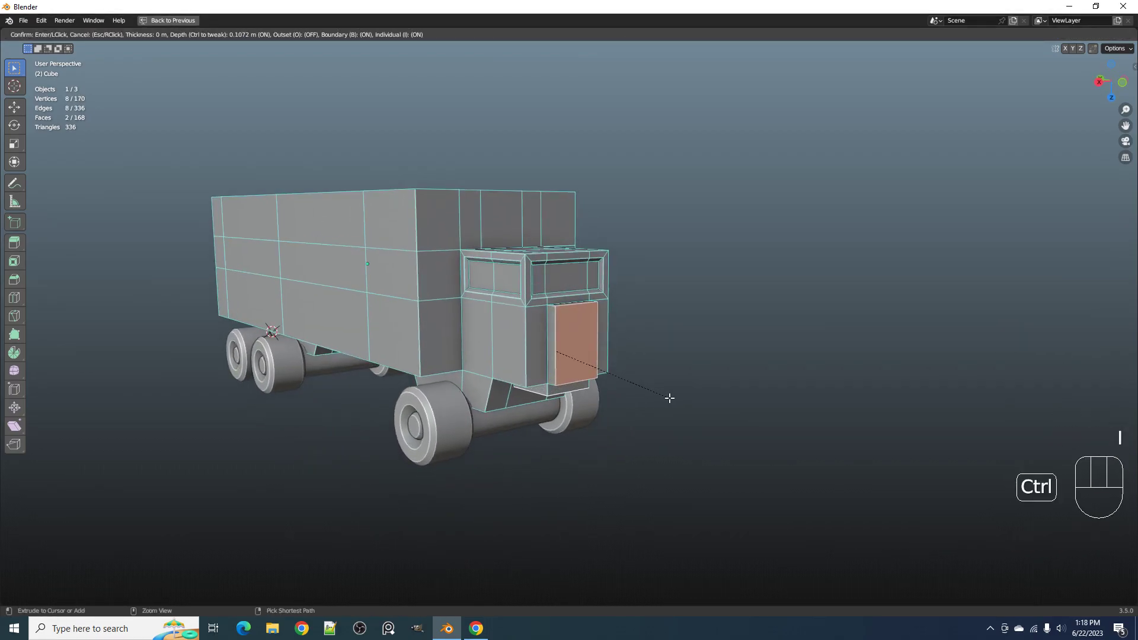
key(i)
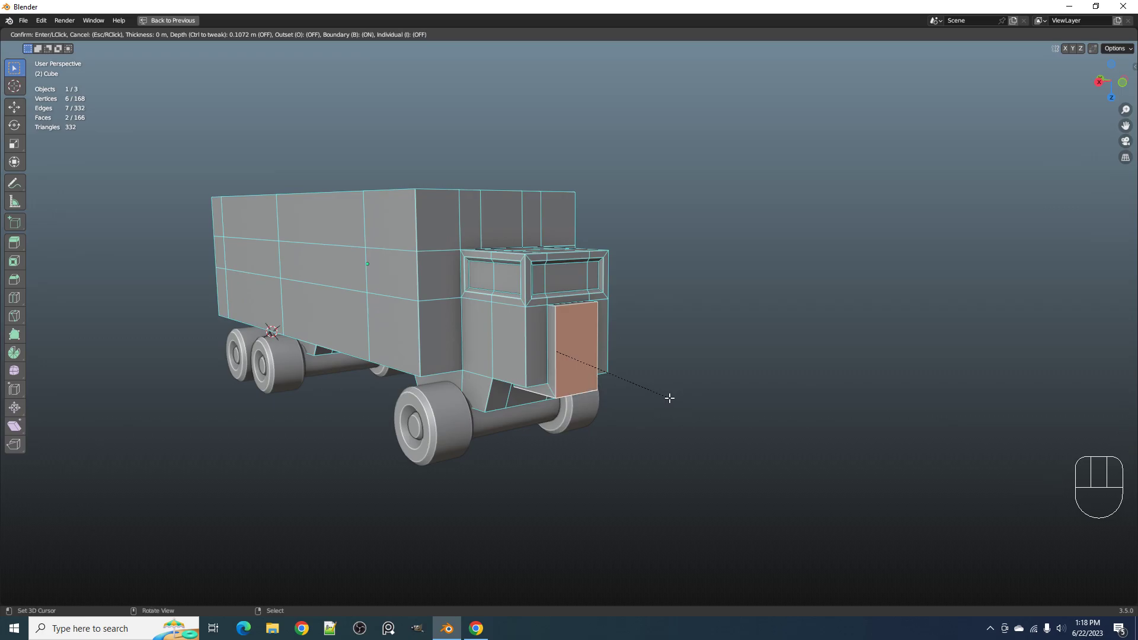
click(671, 397)
alt+middle_drag(678, 394, 593, 379)
key(ctrl+z)
Add the sloped undercarriage face to the selection, push the region outward about 0.077 m using inset depth with zero thickness, and leave Edit Mode
shift+click(552, 375)
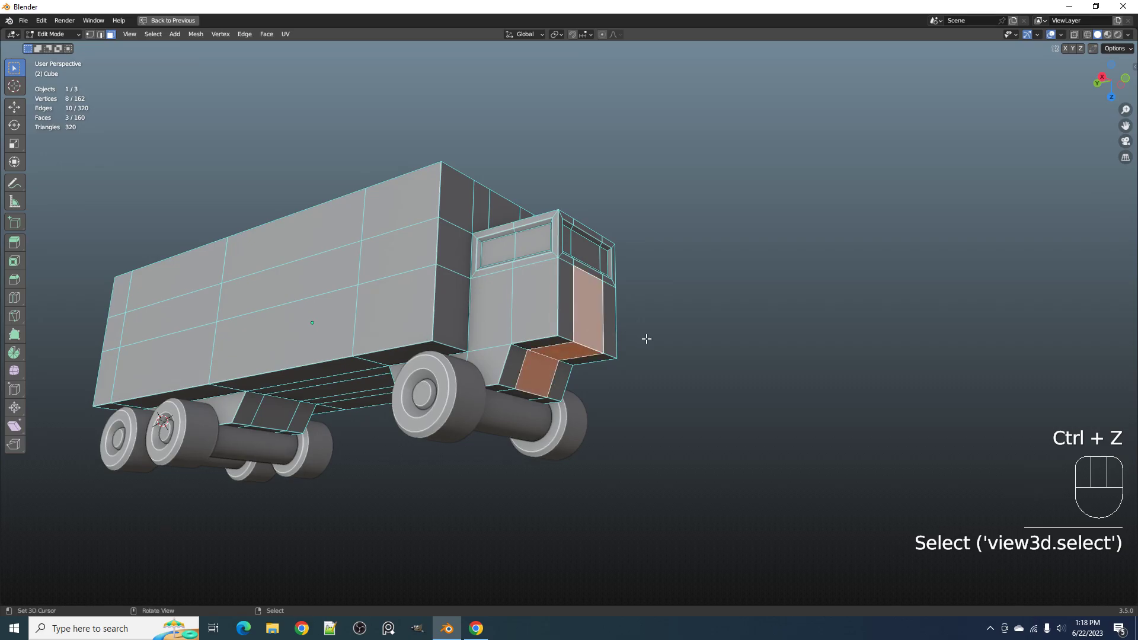
scroll(645, 337, up, 3)
key(i)
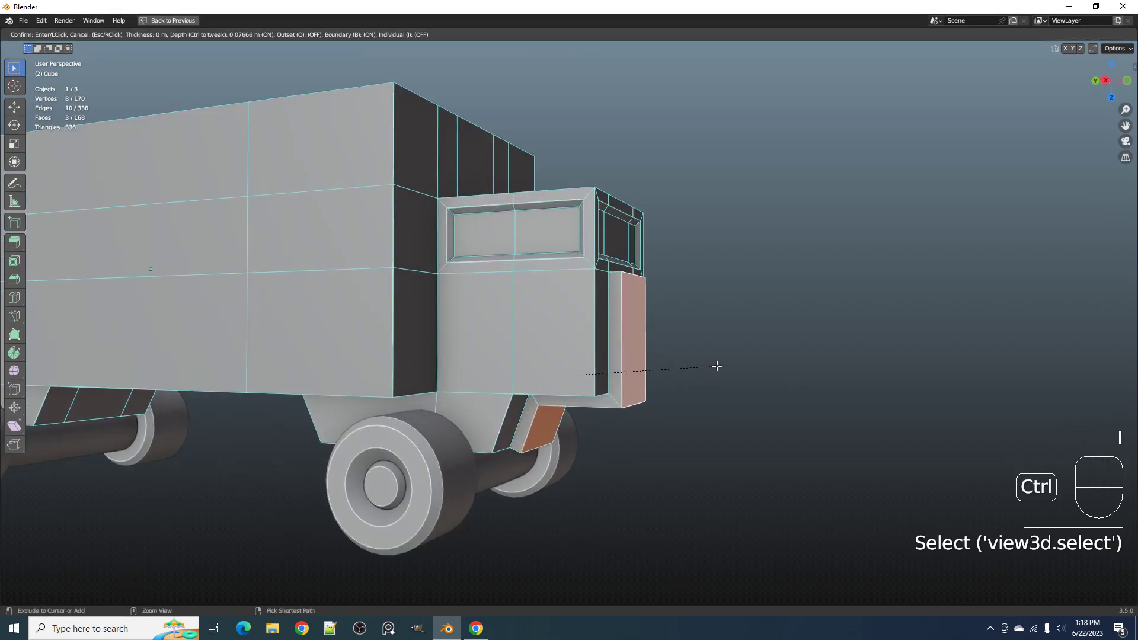
click(717, 366)
key(Tab)
Add two crosswise loop cuts around the truck's cargo body in Edit Mode, then return to Object Mode
scroll(707, 365, down, 5)
middle_drag(707, 364, 666, 358)
key(Tab)
alt+middle_drag(580, 361, 515, 309)
key(alt+a)
key(ctrl+r)
click(568, 347)
key(alt+a)
scroll(589, 342, up, 4)
scroll(589, 342, down, 4)
key(ctrl+r)
click(511, 308)
middle_drag(591, 325, 545, 289)
key(Tab)
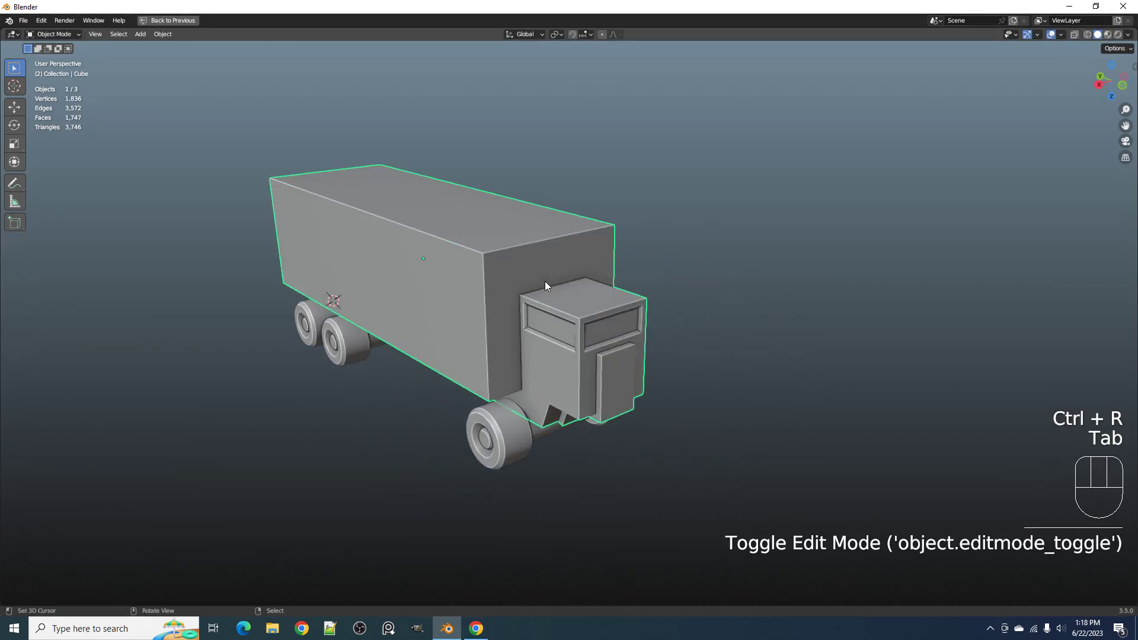
Return to Edit Mode on the truck body, clear the edge selection and switch to face selection for the cab
key(shift+q)
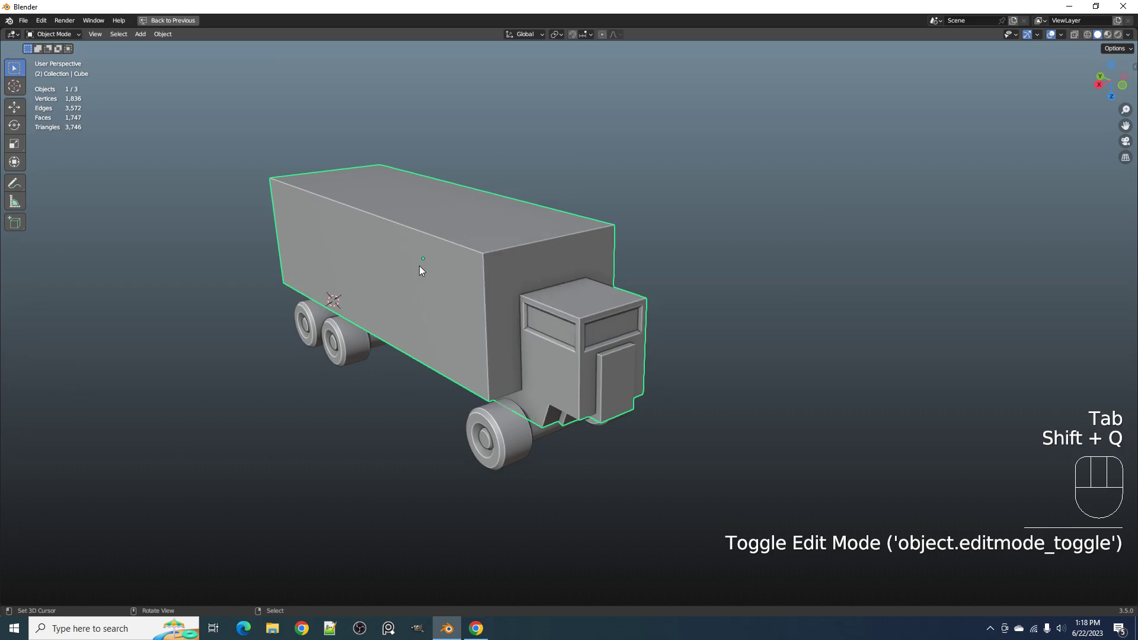
key(Tab)
scroll(420, 270, down, 3)
middle_drag(420, 270, 456, 309)
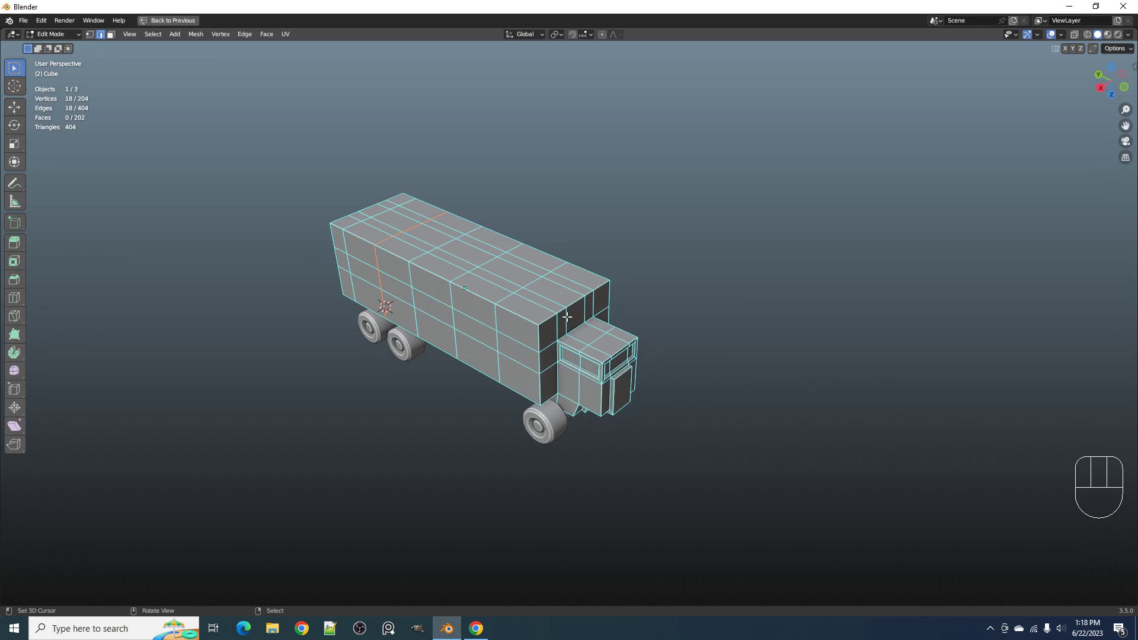
middle_drag(566, 315, 620, 372)
key(alt+a)
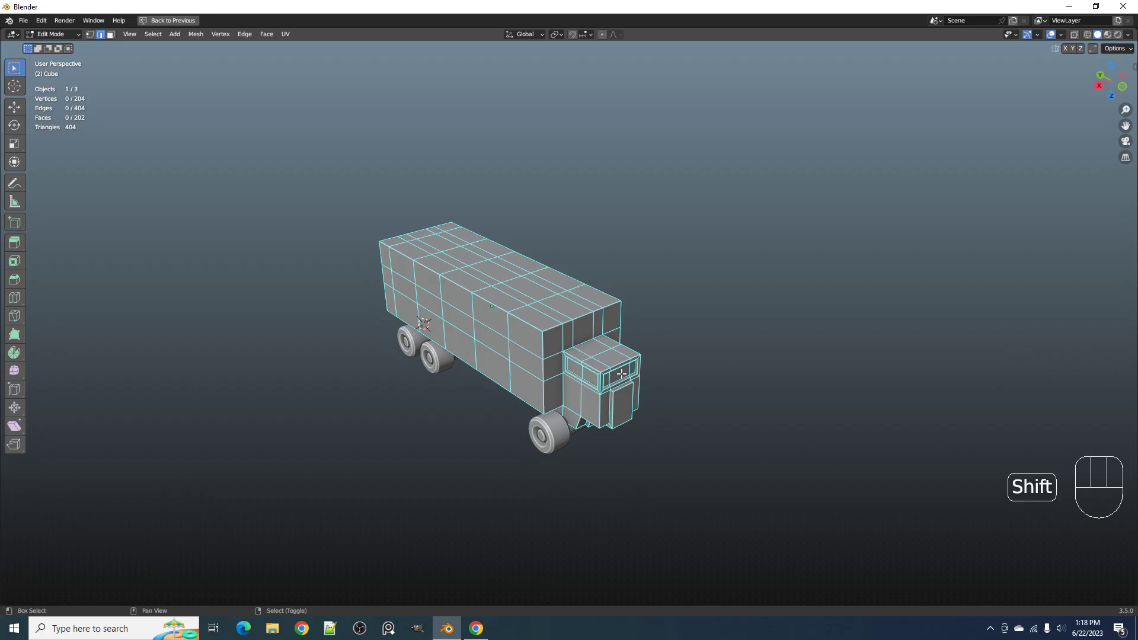
scroll(620, 372, up, 4)
key(Tab)
key(Tab)
scroll(550, 291, up, 2)
key(3)
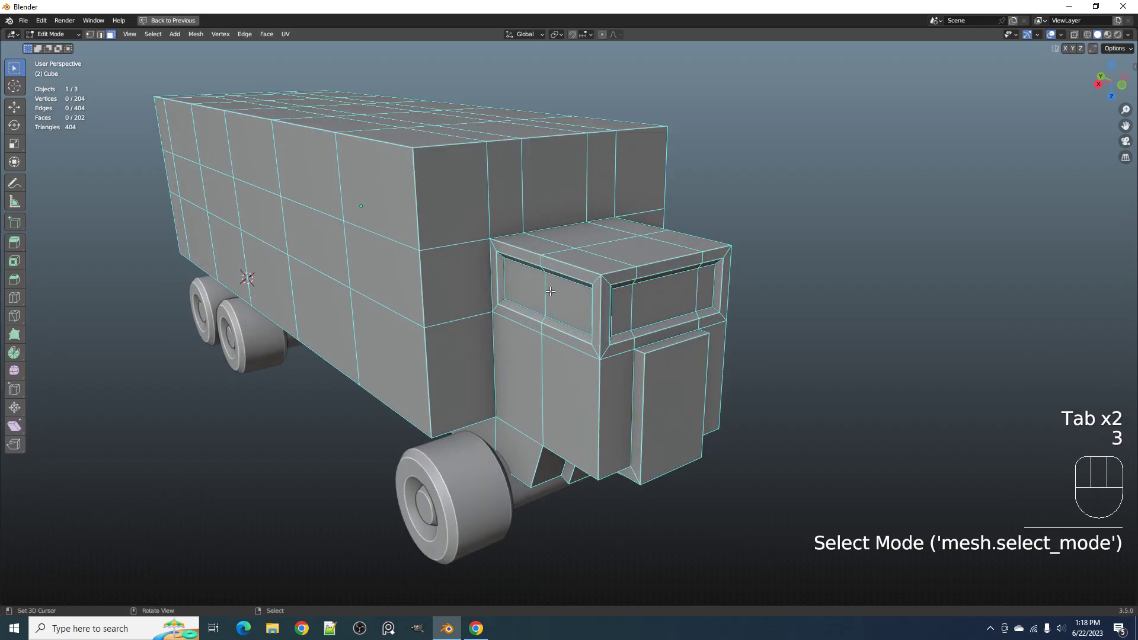